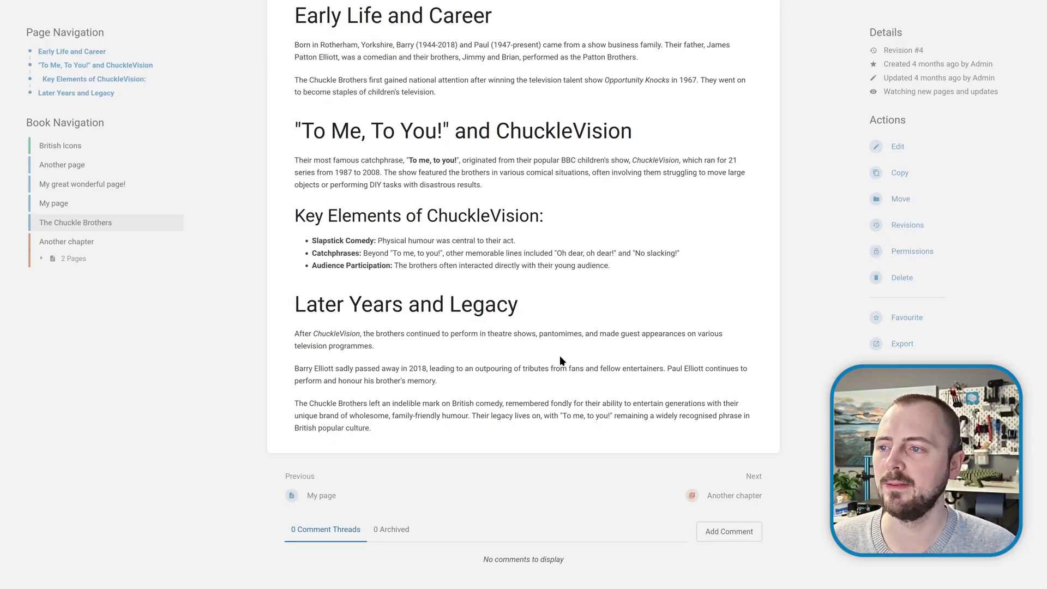
{"action": "scroll", "coordinate": [560, 355], "scroll_direction": "up", "scroll_amount": 2}
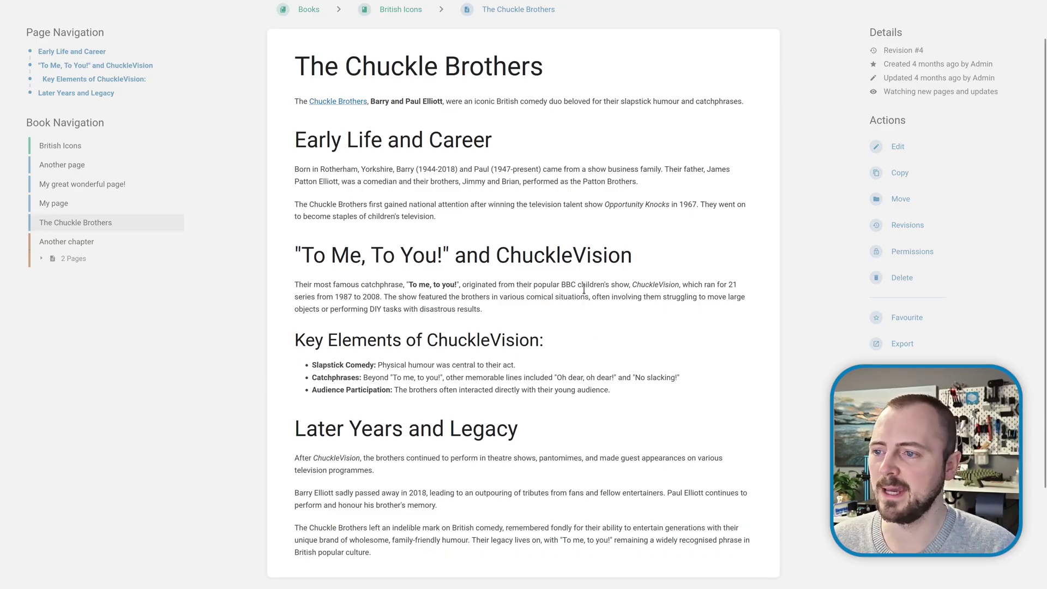
{"action": "scroll", "coordinate": [584, 289], "scroll_direction": "down", "scroll_amount": 2}
{"action": "left_click", "coordinate": [742, 533]}
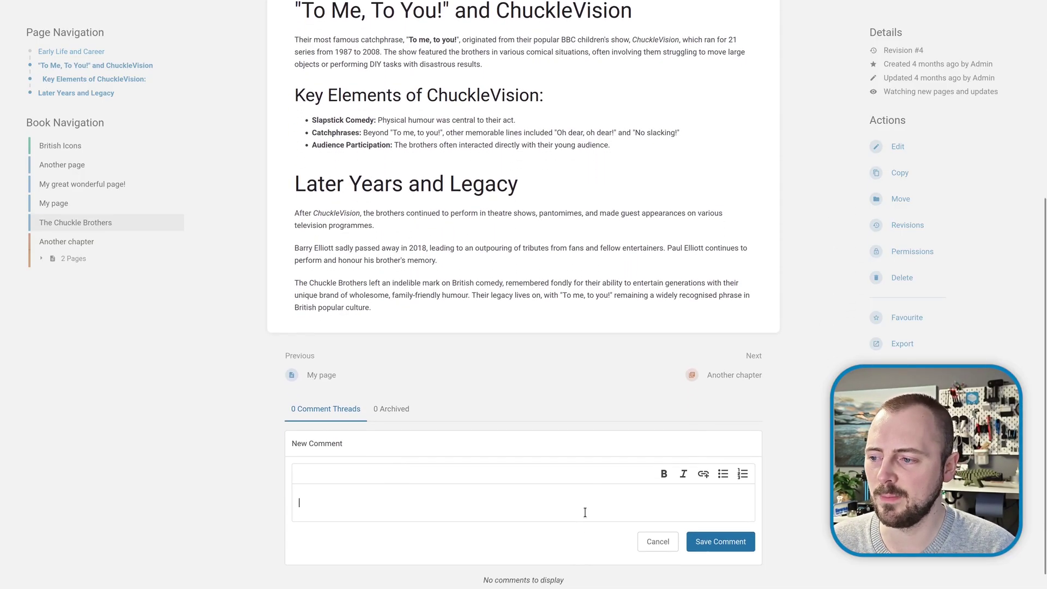
{"action": "type", "text": "@"}
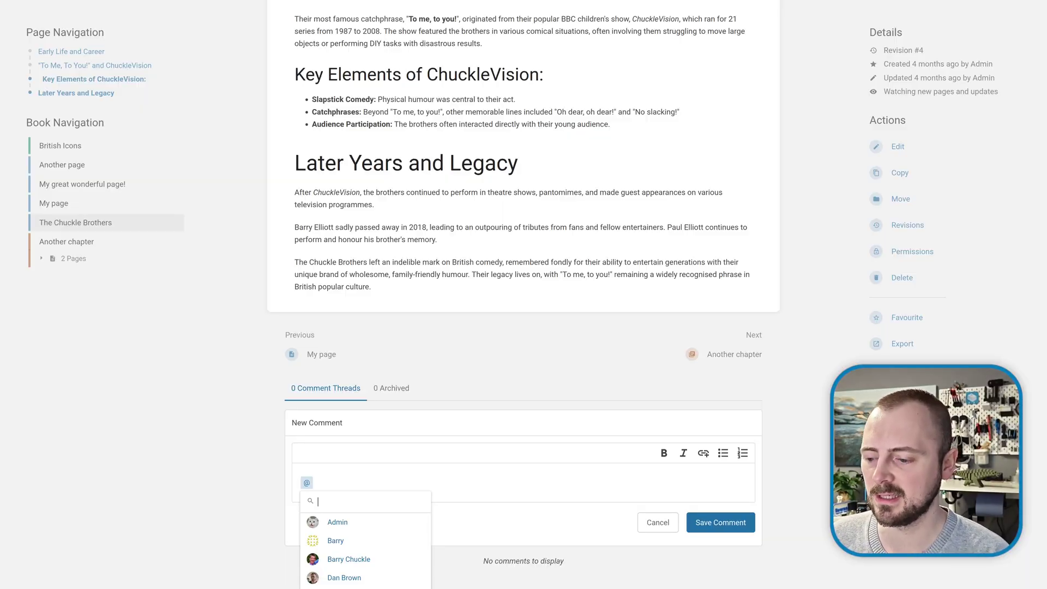
{"action": "type", "text": "chu"}
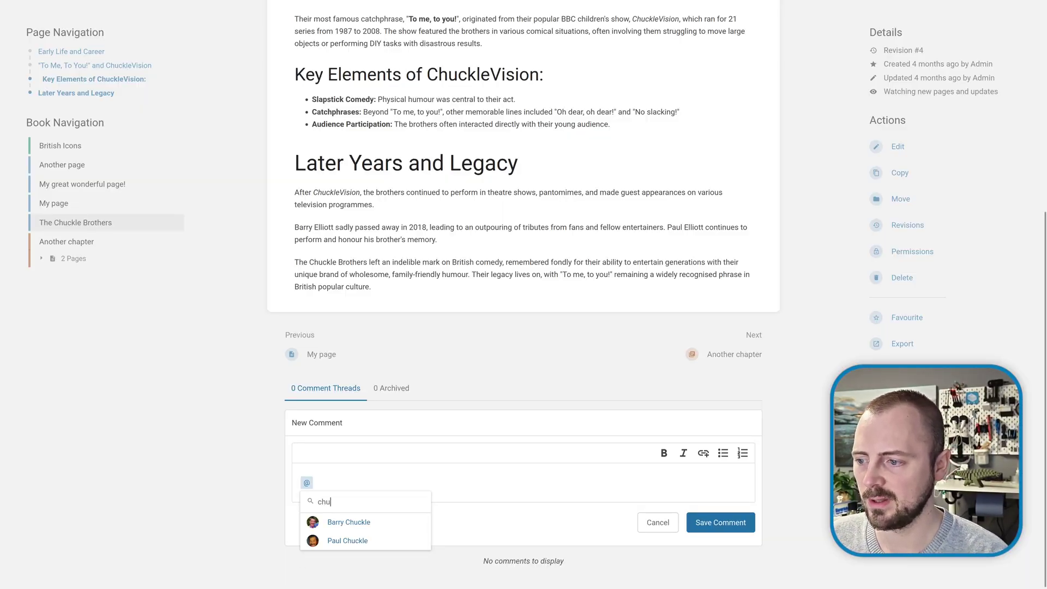
{"action": "type", "text": "ck"}
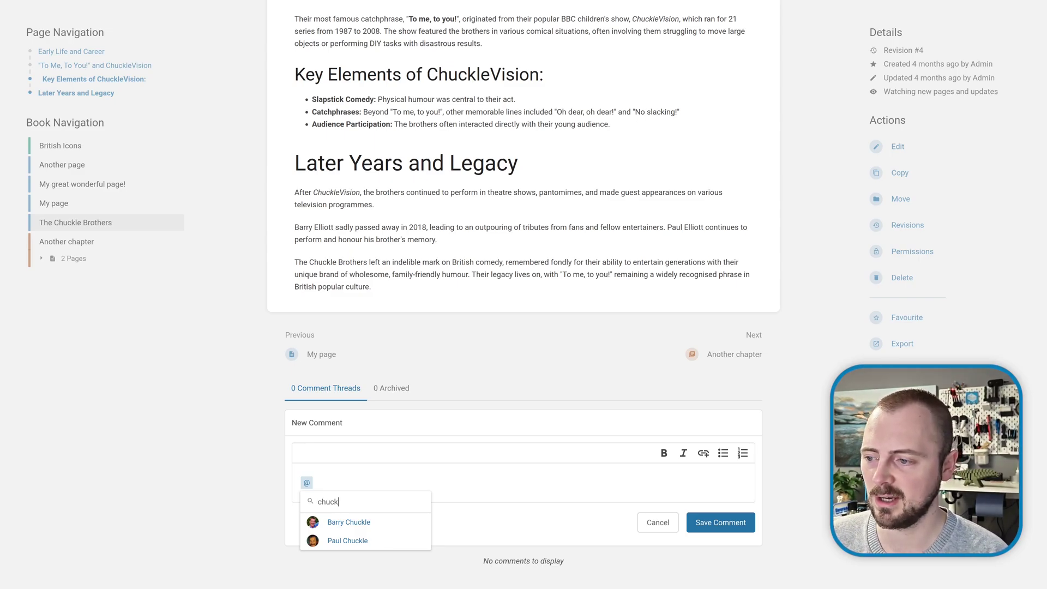
{"action": "key", "text": "Down"}
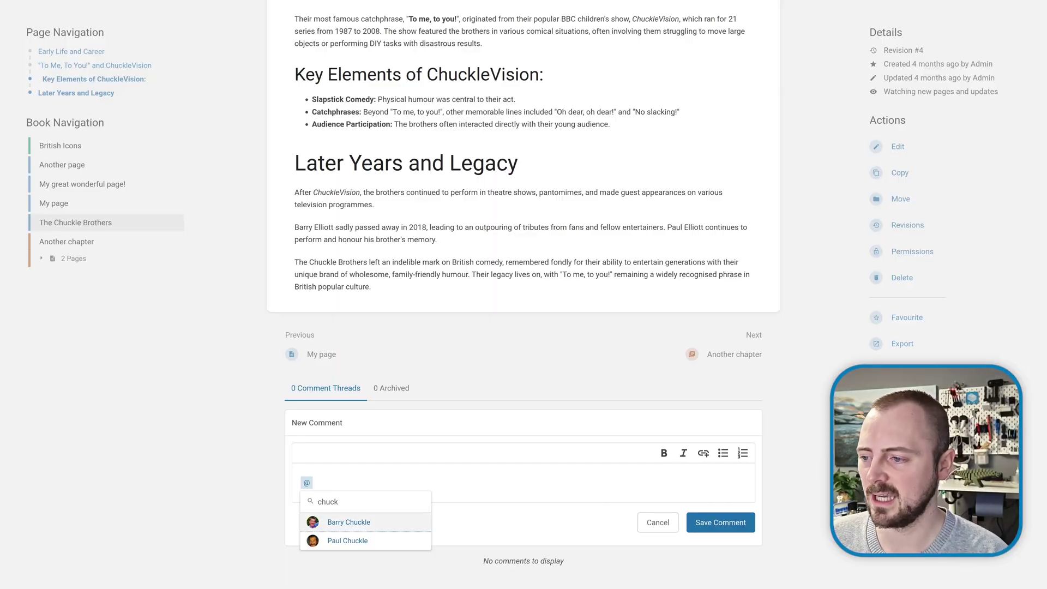
{"action": "key", "text": "Down"}
{"action": "key", "text": "Return"}
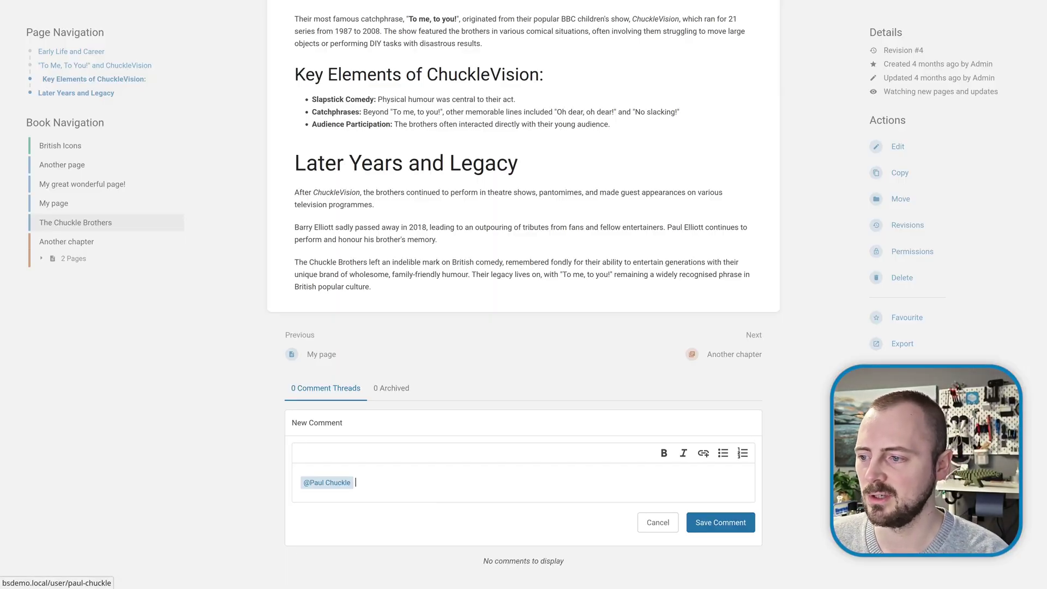
{"action": "type", "text": "Is this still correct?"}
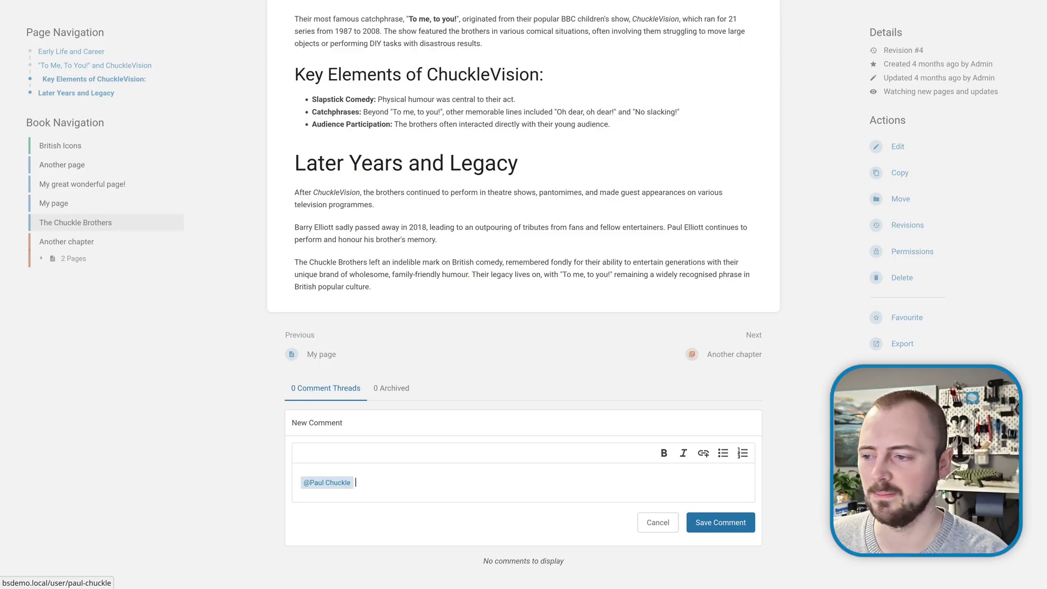
{"action": "left_click", "coordinate": [715, 525]}
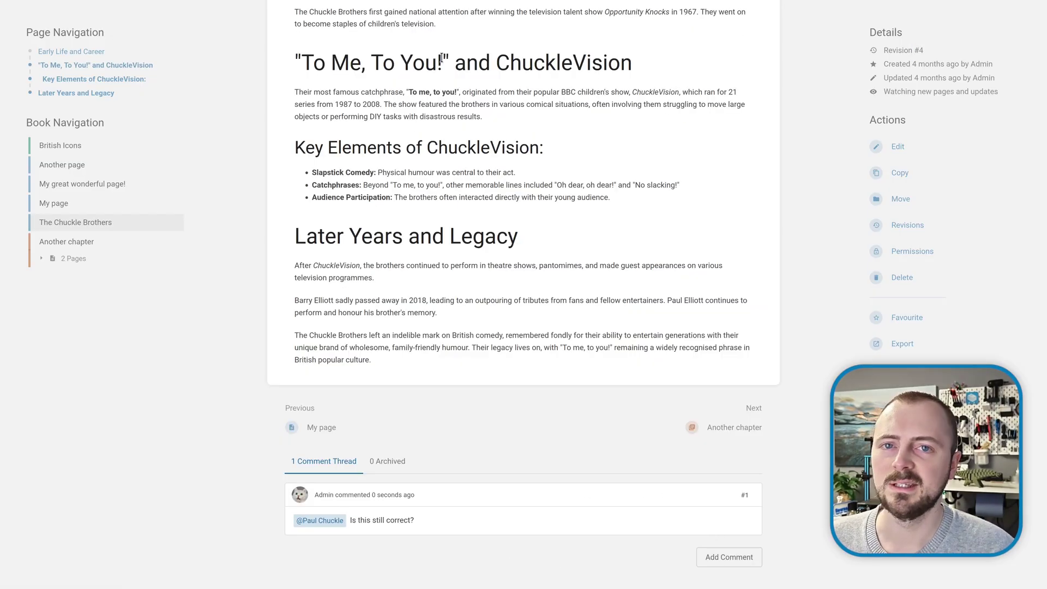
Open the mention notification email in PostDock and follow its View Comment link back to the page.
{"action": "left_click", "coordinate": [262, 12]}
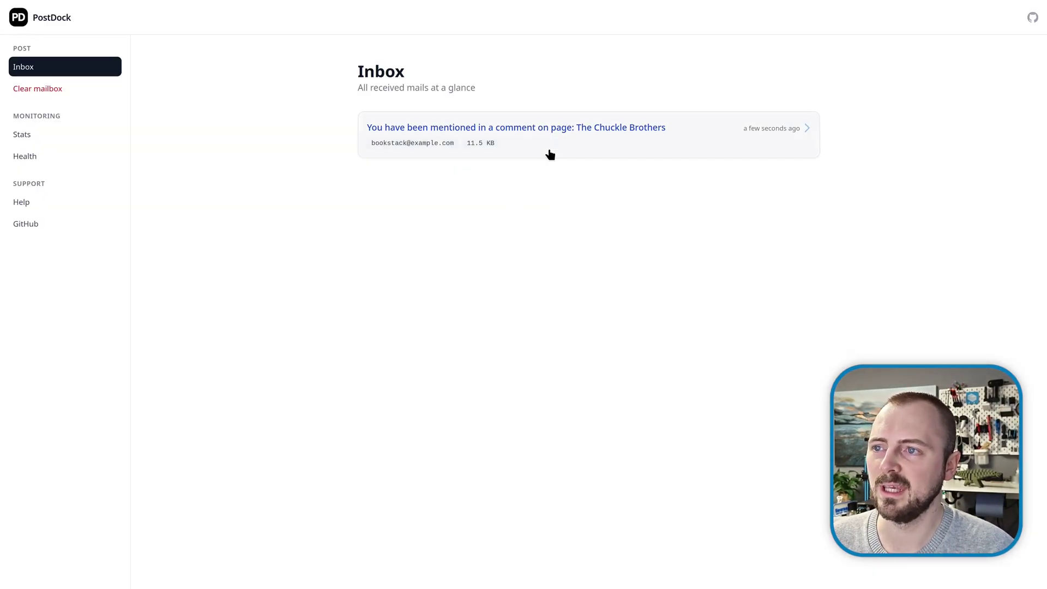
{"action": "left_click", "coordinate": [550, 155]}
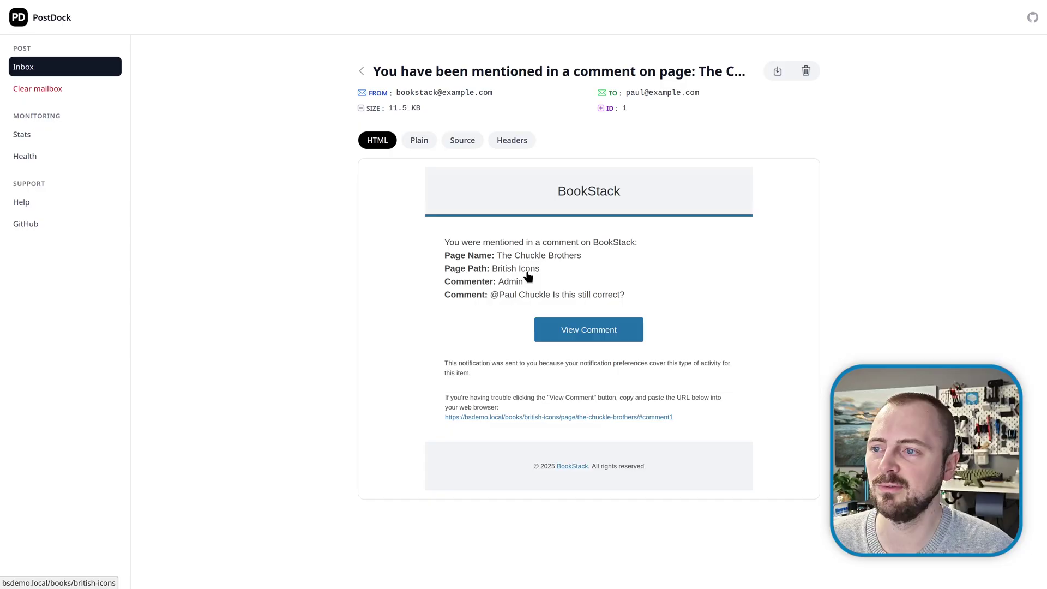
{"action": "left_click", "coordinate": [602, 336]}
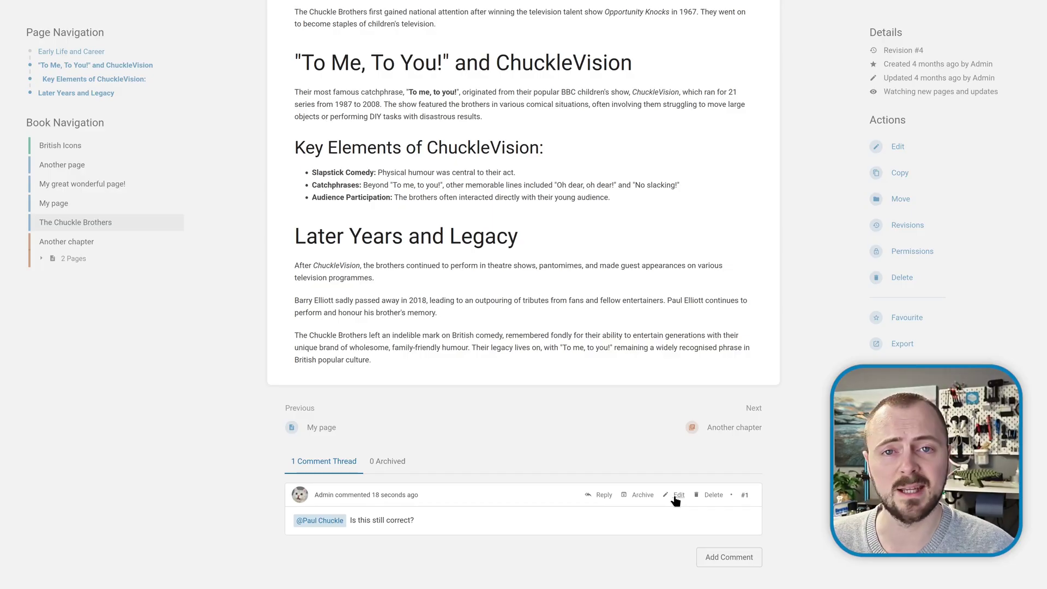
Edit the posted comment so its mention points to a different user, then save it.
{"action": "left_click", "coordinate": [677, 498]}
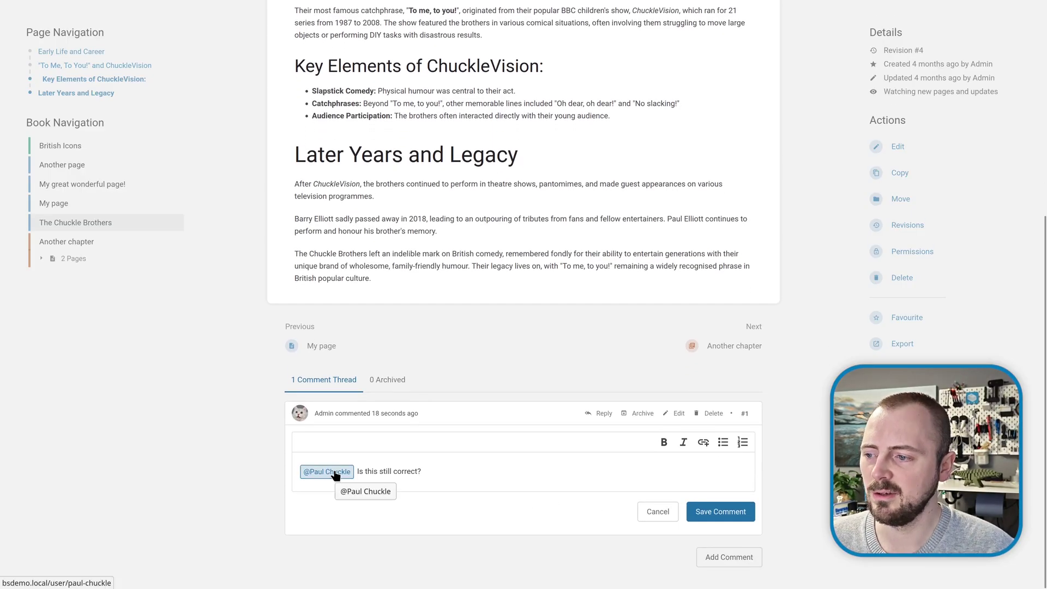
{"action": "left_click", "coordinate": [334, 473]}
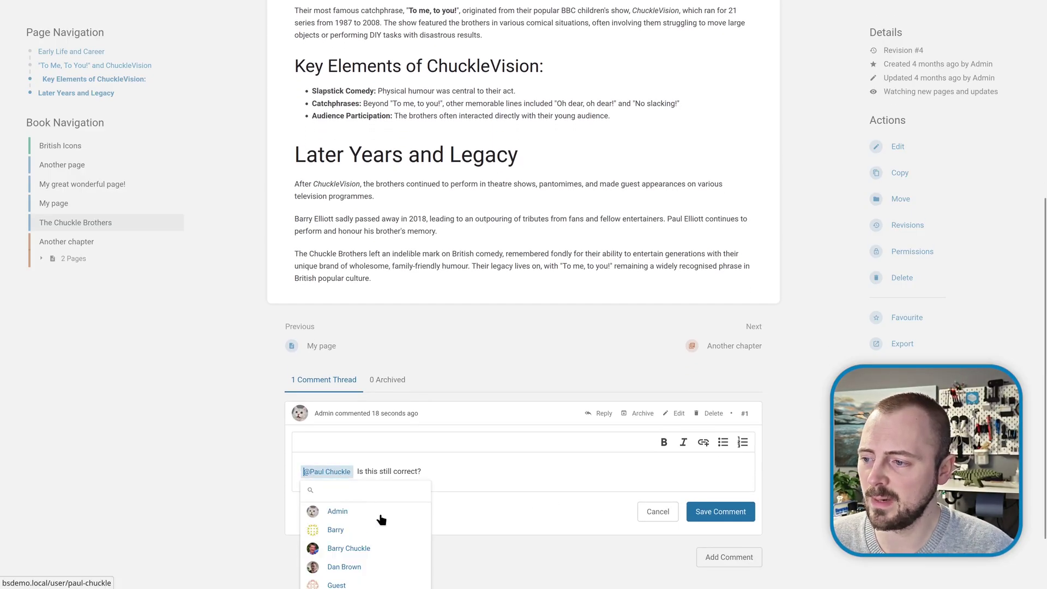
{"action": "left_click", "coordinate": [391, 548]}
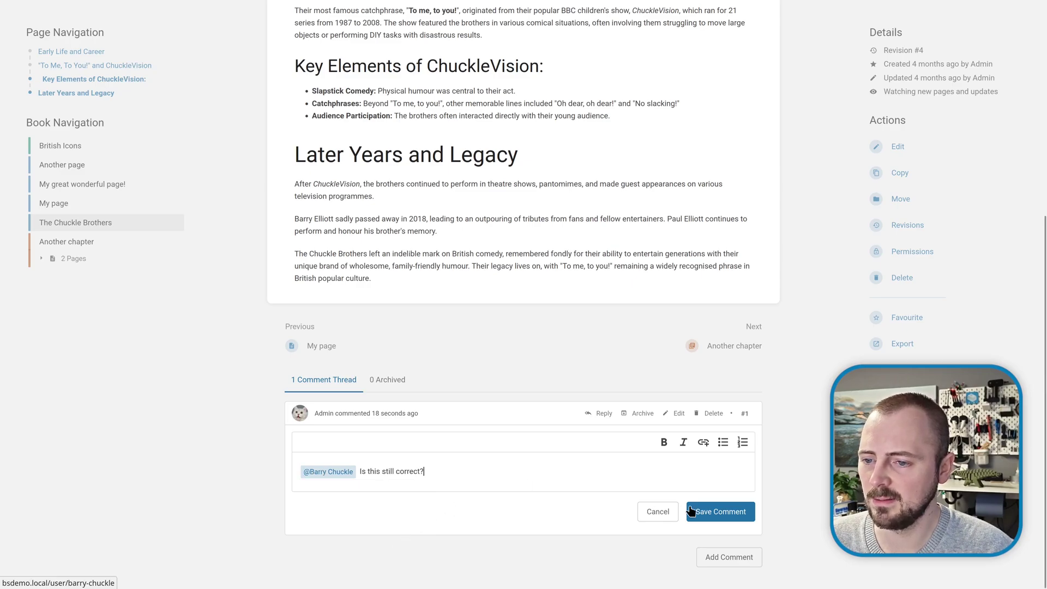
{"action": "left_click", "coordinate": [707, 516]}
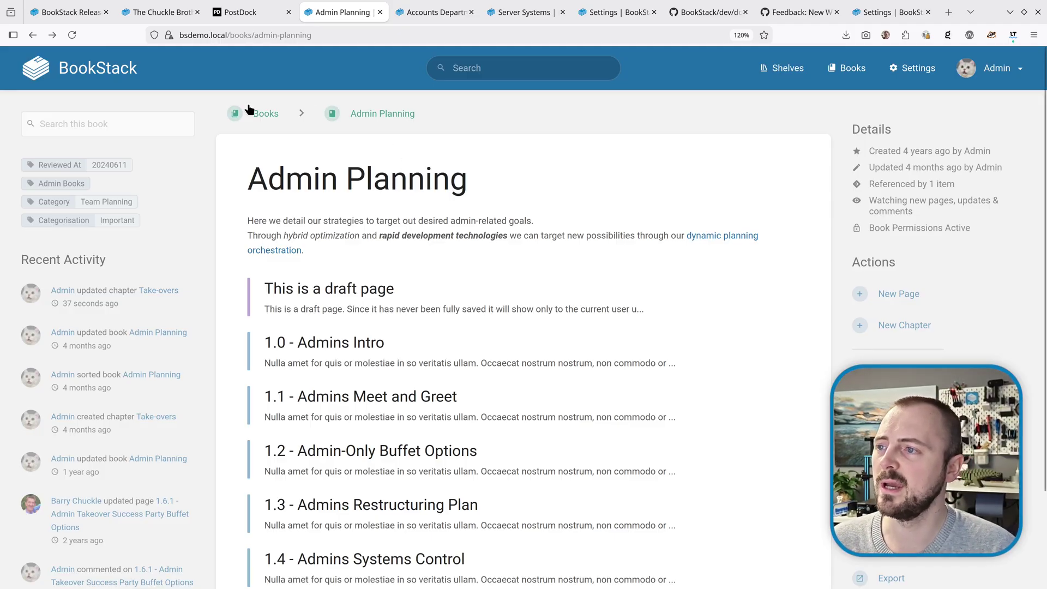
Open the Take-overs chapter in a new browser tab.
{"action": "scroll", "coordinate": [435, 202], "scroll_direction": "down", "scroll_amount": 2}
{"action": "right_click", "coordinate": [356, 502]}
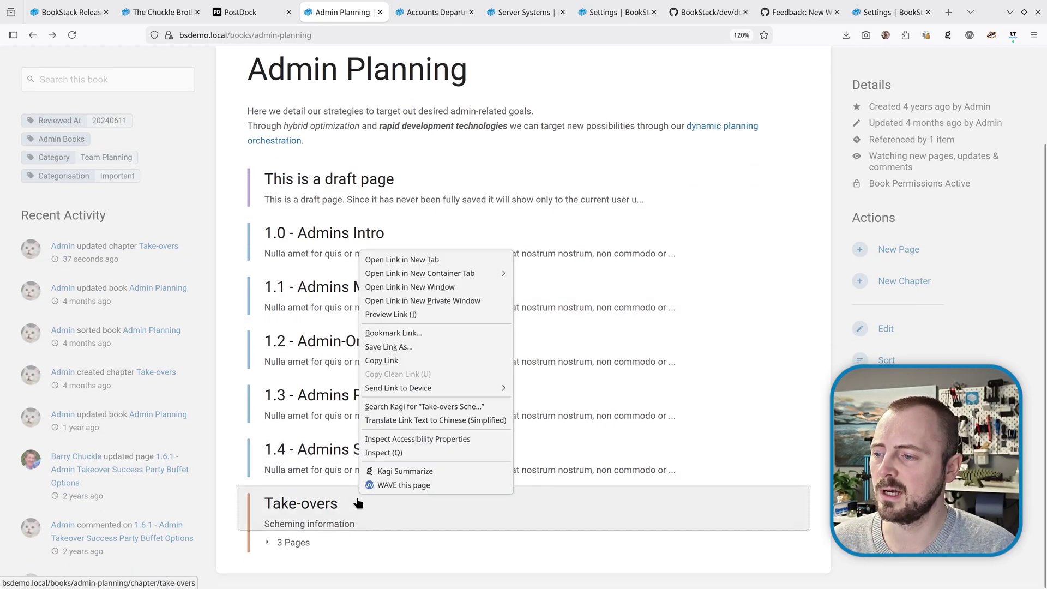
{"action": "left_click", "coordinate": [405, 260]}
{"action": "scroll", "coordinate": [415, 212], "scroll_direction": "up", "scroll_amount": 2}
{"action": "left_click", "coordinate": [384, 12]}
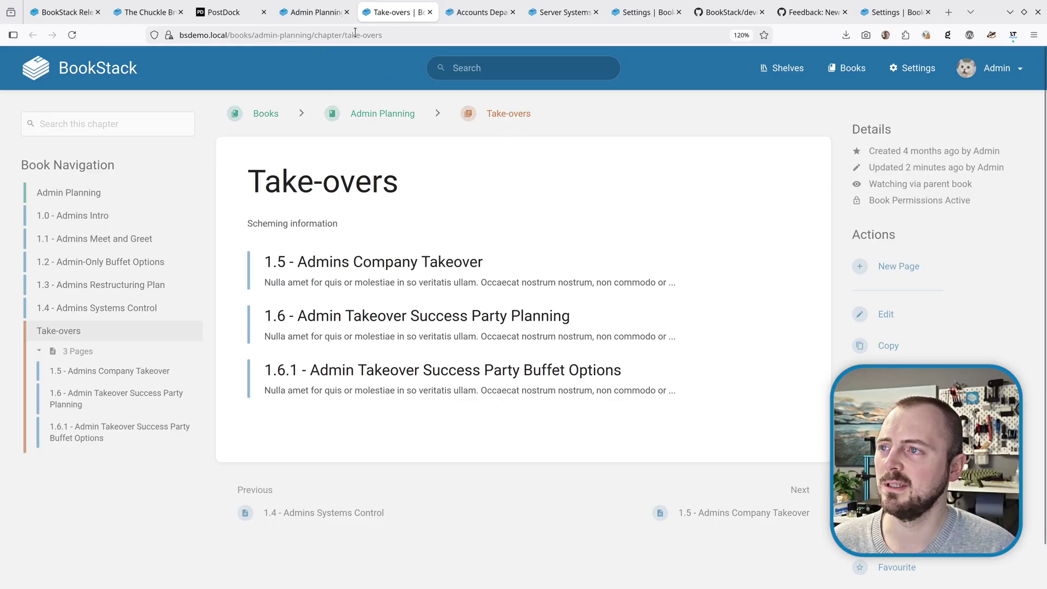
Rename the Admin Planning book to 'Admin Book', then reload the Take-overs chapter to show the new name.
{"action": "left_click", "coordinate": [315, 12]}
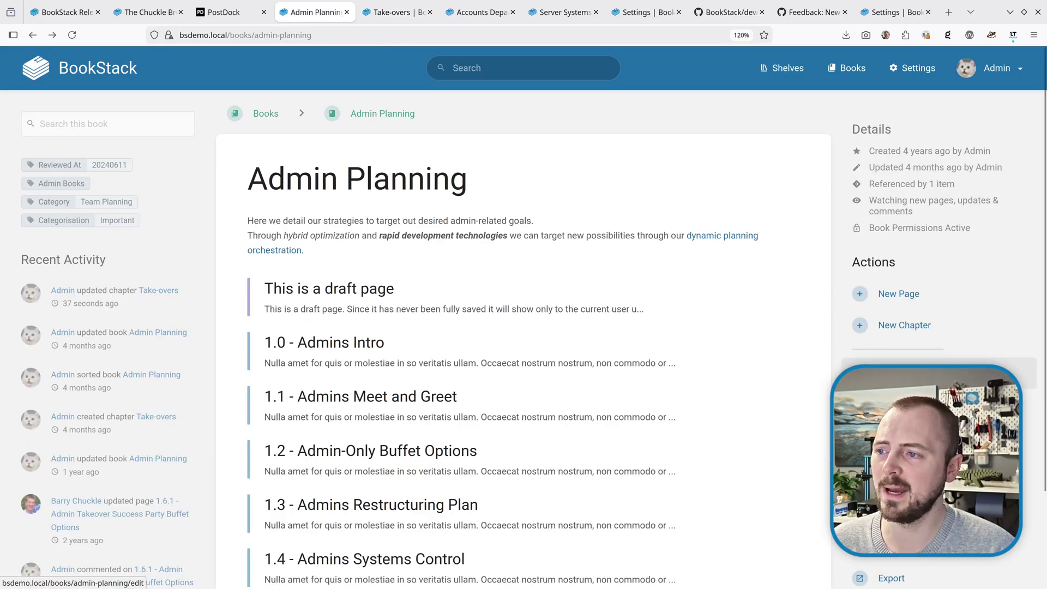
{"action": "left_click", "coordinate": [889, 373]}
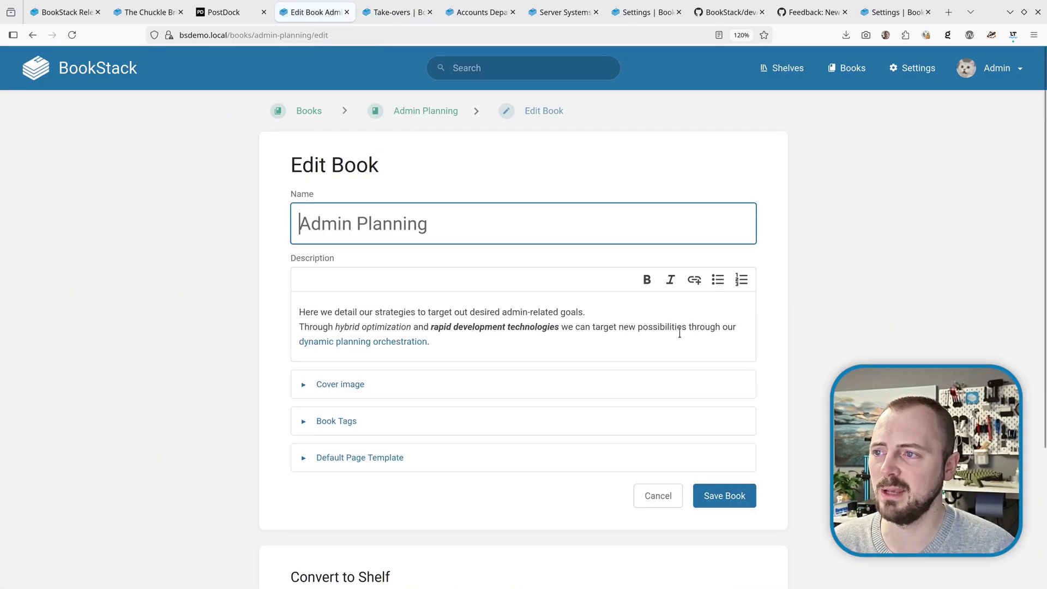
{"action": "double_click", "coordinate": [468, 226]}
{"action": "type", "text": "Book"}
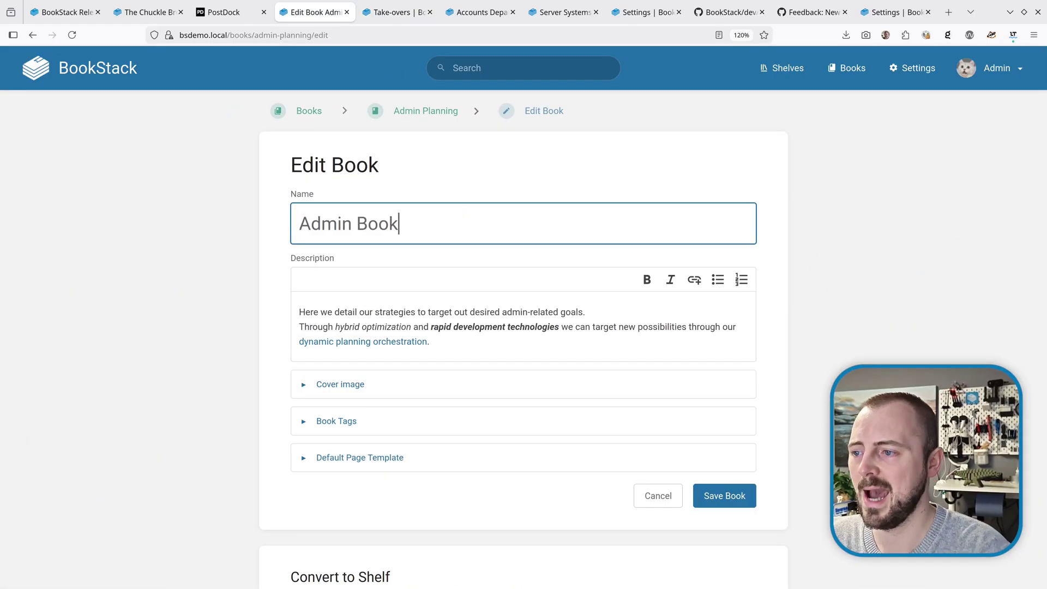
{"action": "left_click", "coordinate": [726, 498]}
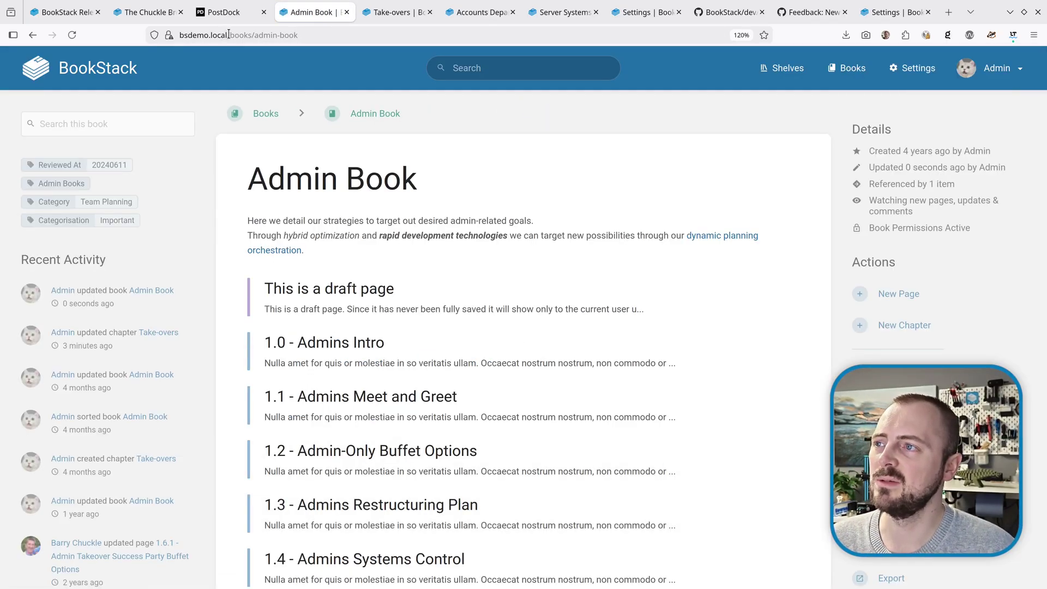
{"action": "left_click", "coordinate": [376, 15]}
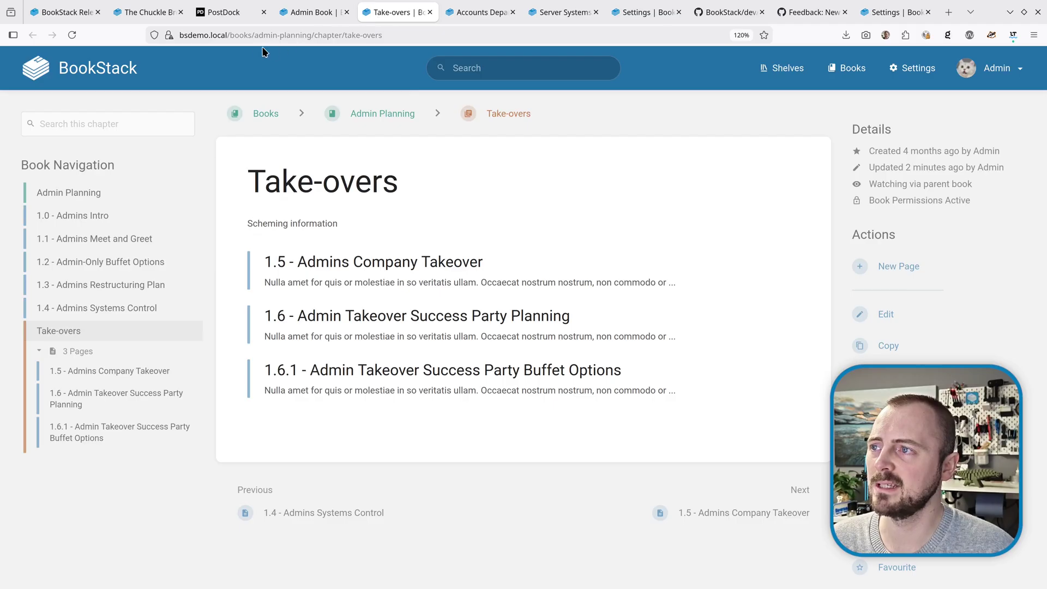
{"action": "left_click", "coordinate": [71, 35]}
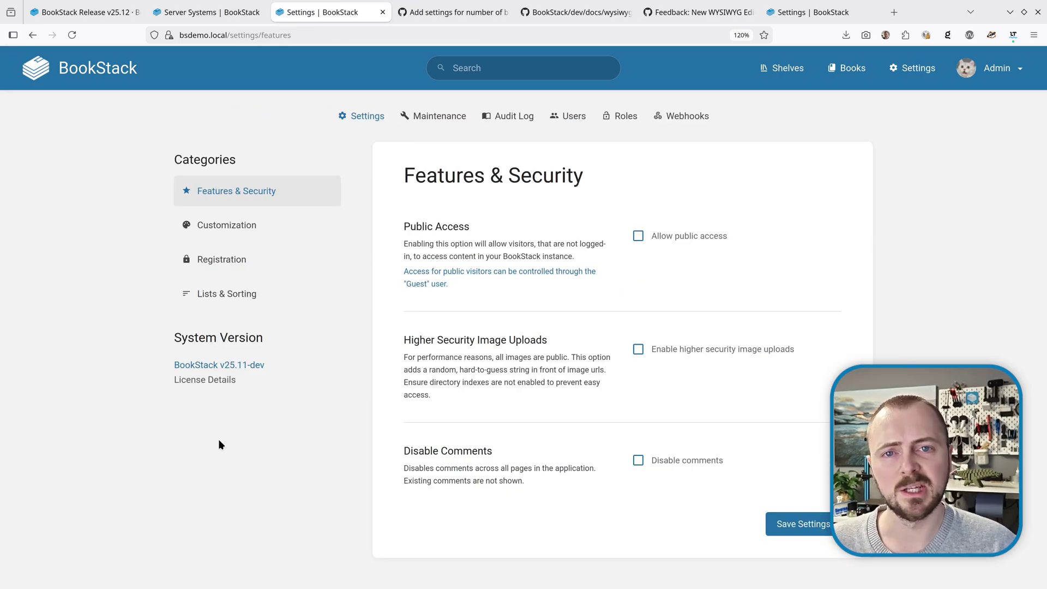
Open the Lists & Sorting settings, showing limits of 48 shelves, 24 books and 18 search results.
{"action": "left_click", "coordinate": [248, 304]}
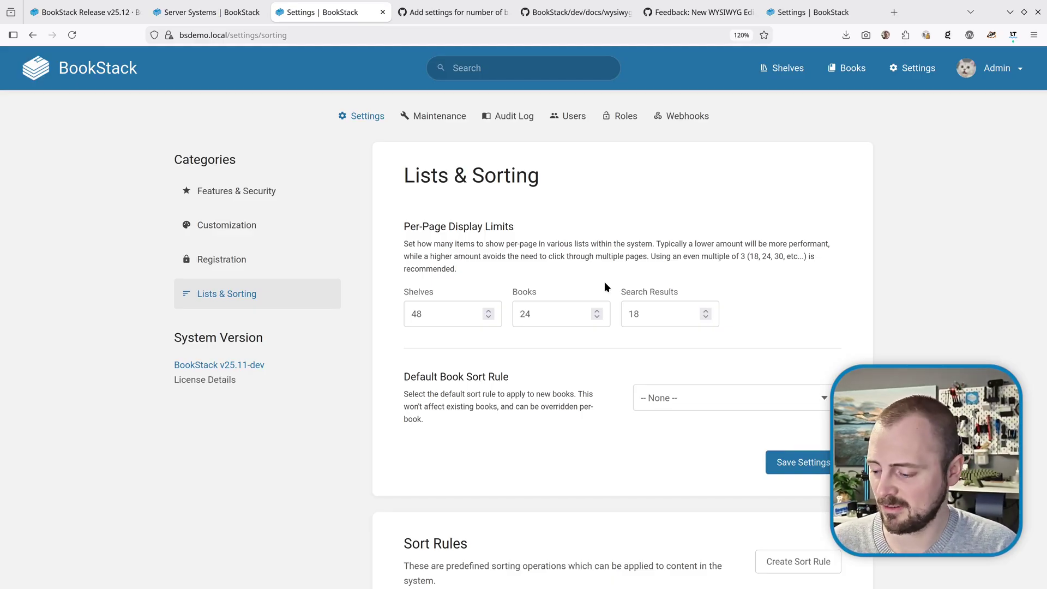
Save per-page limits of 1 shelf, 3 books and 4 search results, then view the paginated Shelves list.
{"action": "double_click", "coordinate": [446, 315]}
{"action": "type", "text": "1"}
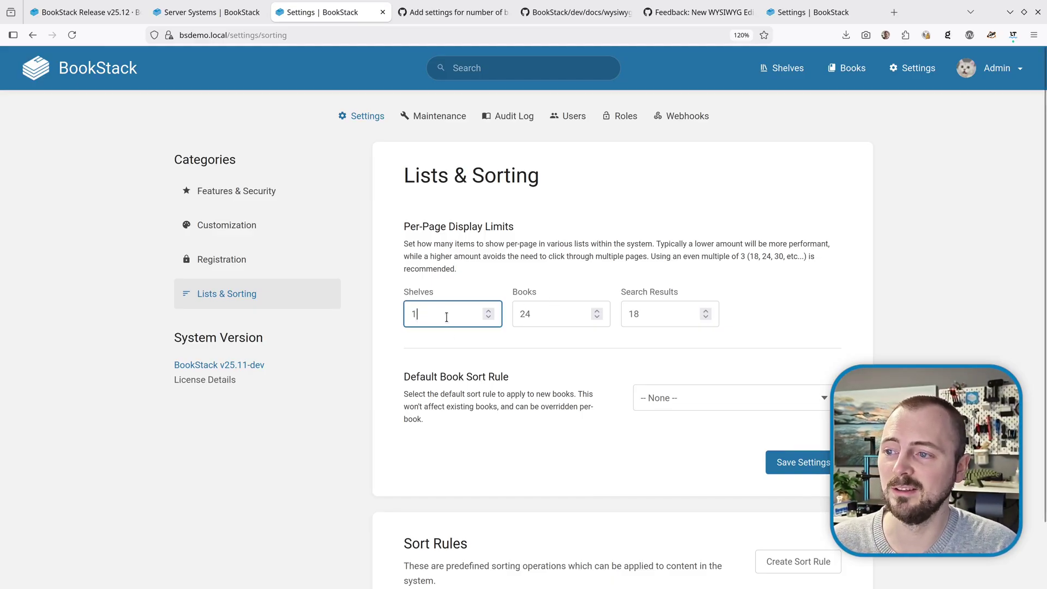
{"action": "double_click", "coordinate": [566, 318]}
{"action": "type", "text": "3"}
{"action": "left_click", "coordinate": [665, 317]}
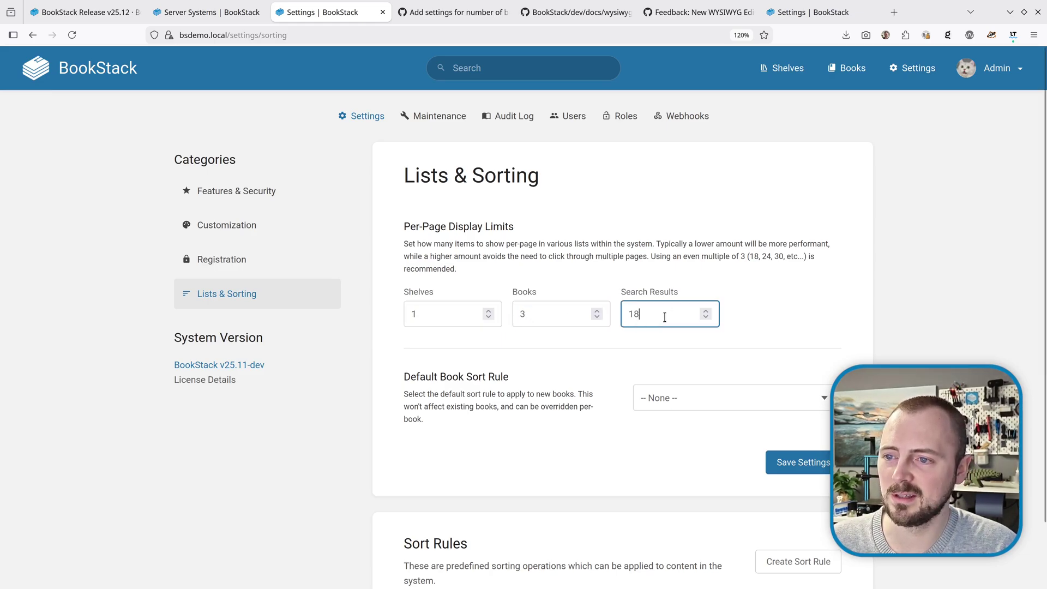
{"action": "double_click", "coordinate": [665, 317]}
{"action": "type", "text": "4"}
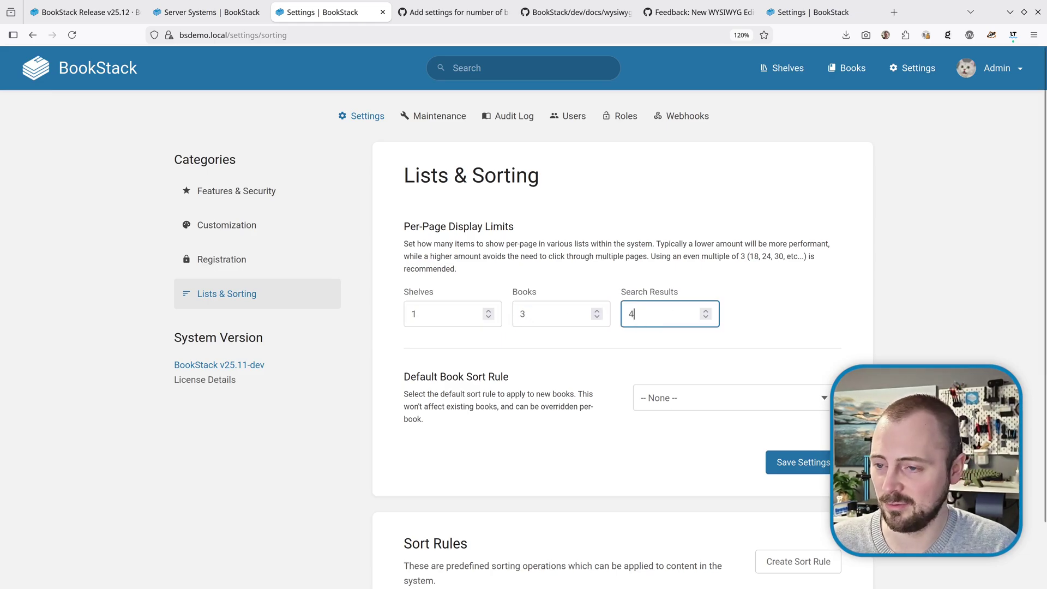
{"action": "left_click", "coordinate": [824, 468]}
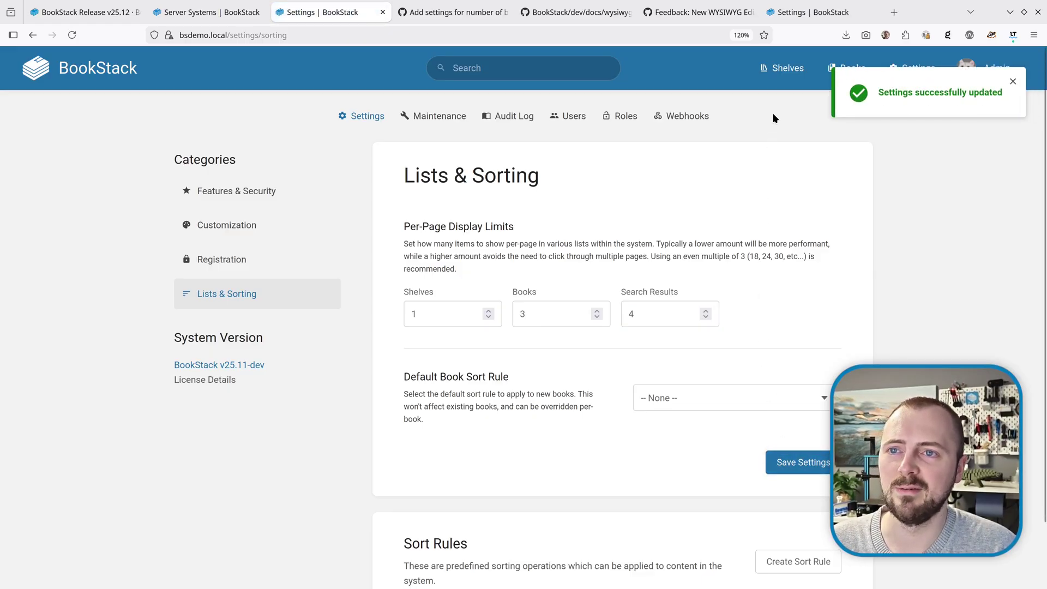
{"action": "left_click", "coordinate": [780, 70]}
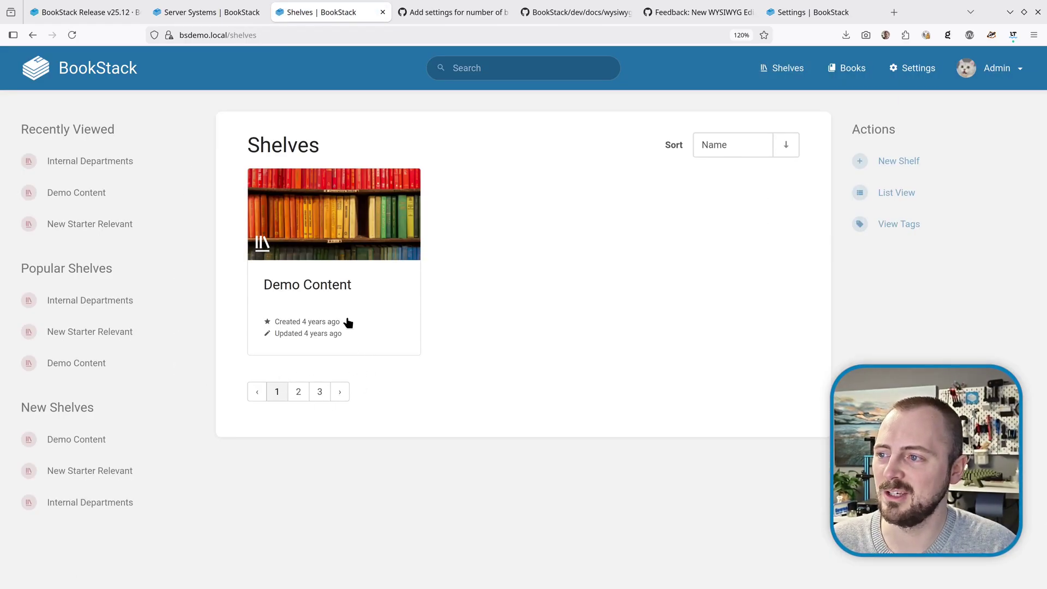
View the Books list, now paginated at 3 books per page.
{"action": "left_click", "coordinate": [839, 74]}
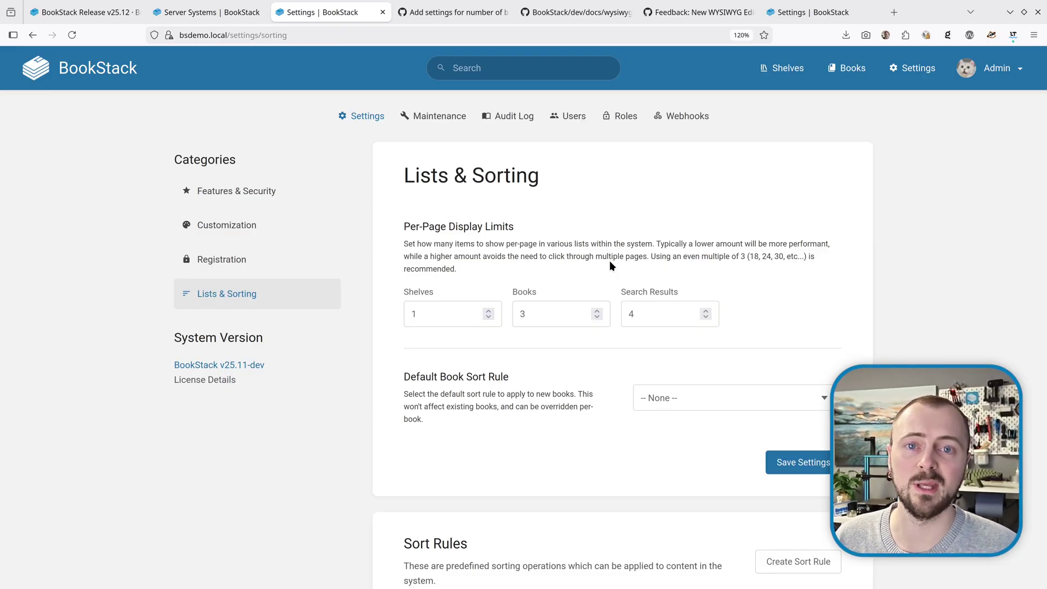
Switch to the browser tab showing the Accounts Department book.
{"action": "key", "text": "ctrl+Page_Up"}
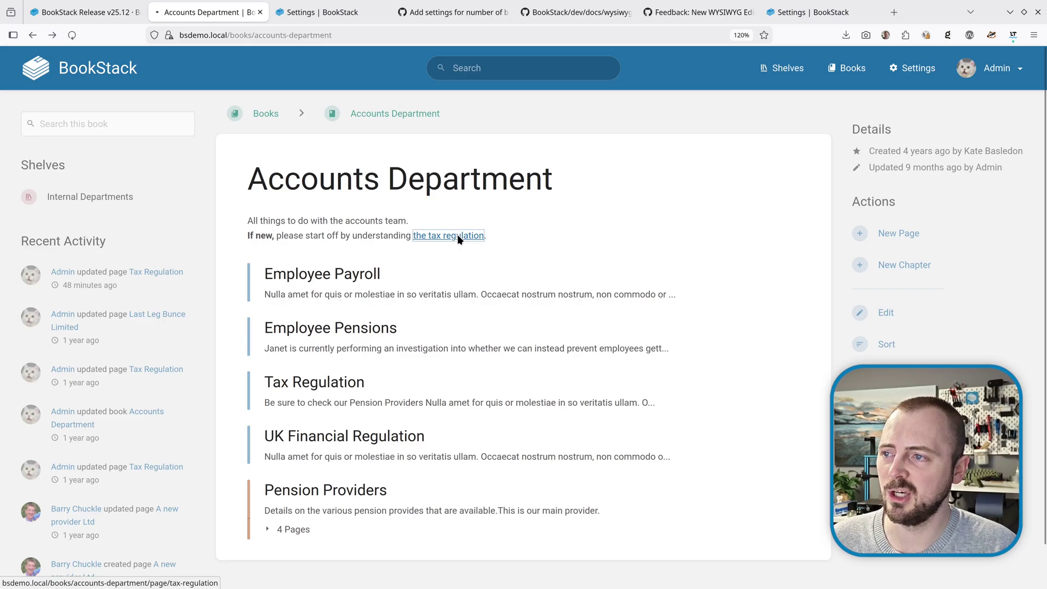
{"action": "left_click", "coordinate": [457, 235]}
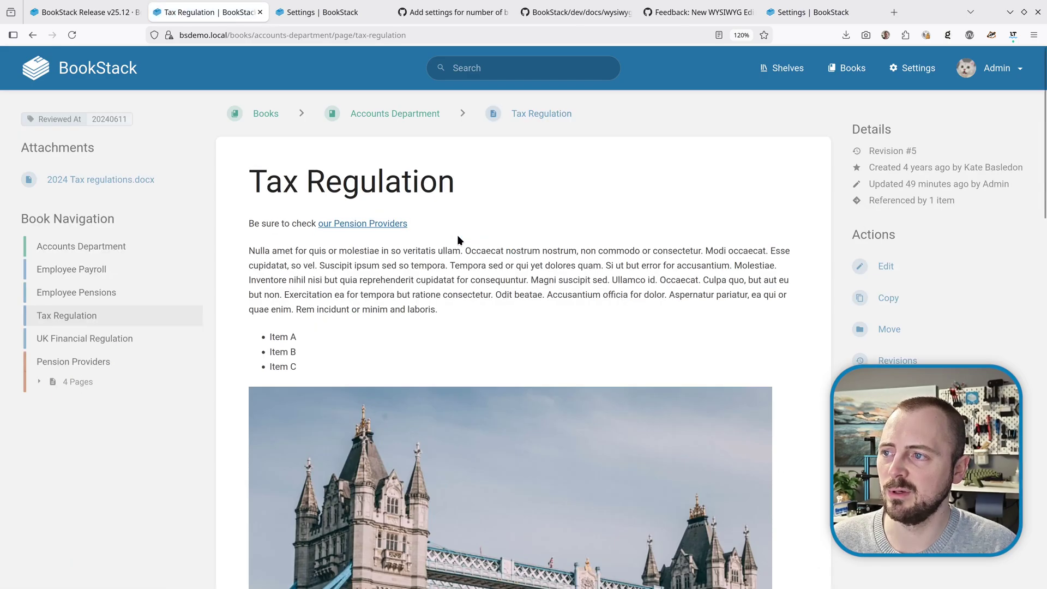
{"action": "left_click", "coordinate": [376, 229]}
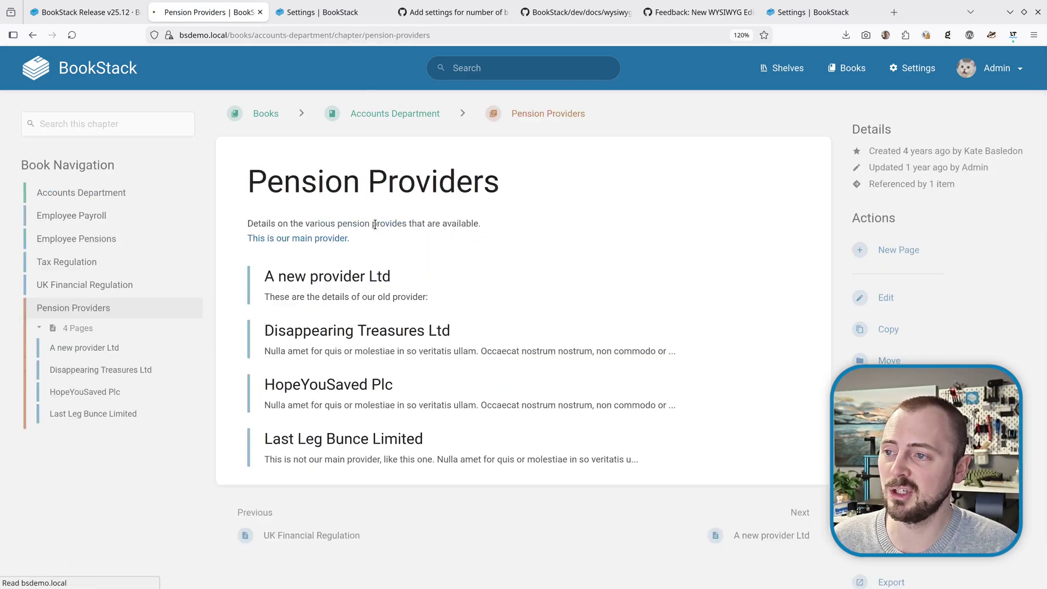
{"action": "left_click", "coordinate": [395, 113]}
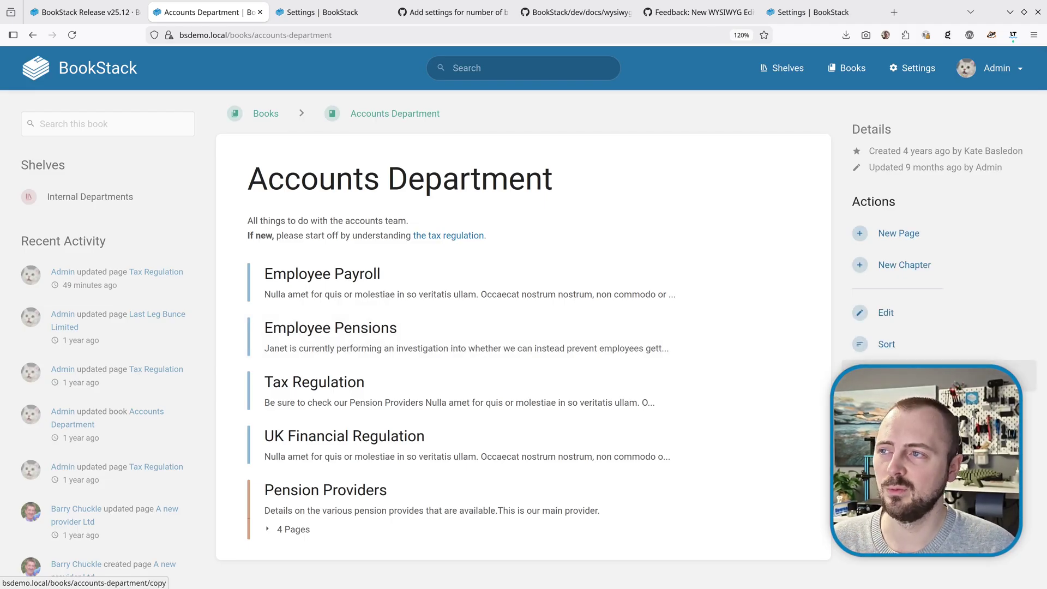
Copy the Accounts Department book as a new book named 'Accounts Department 2'.
{"action": "left_click", "coordinate": [884, 376]}
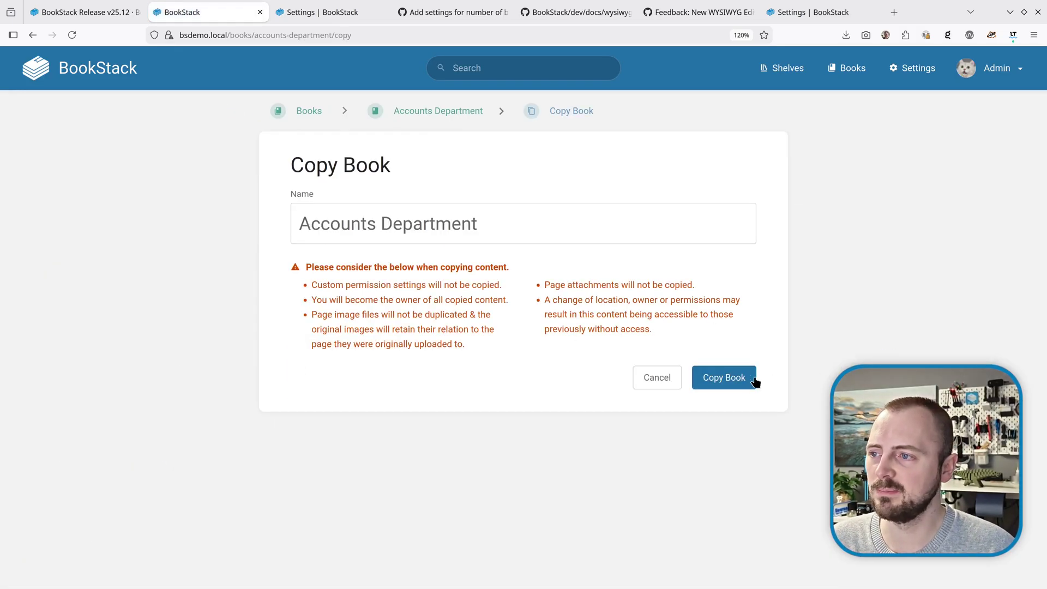
{"action": "type", "text": "2"}
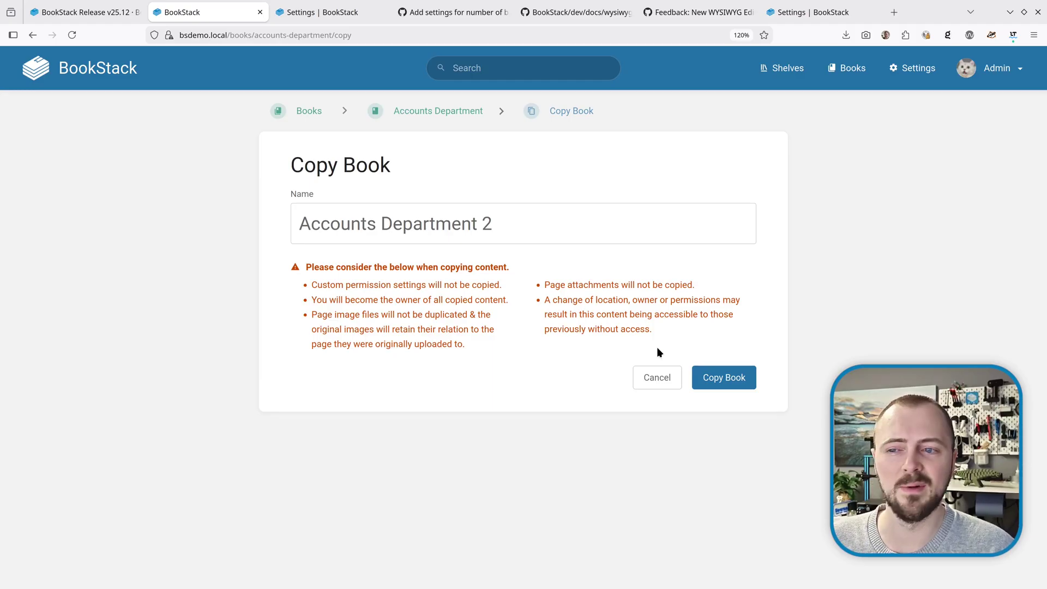
{"action": "left_click", "coordinate": [725, 382]}
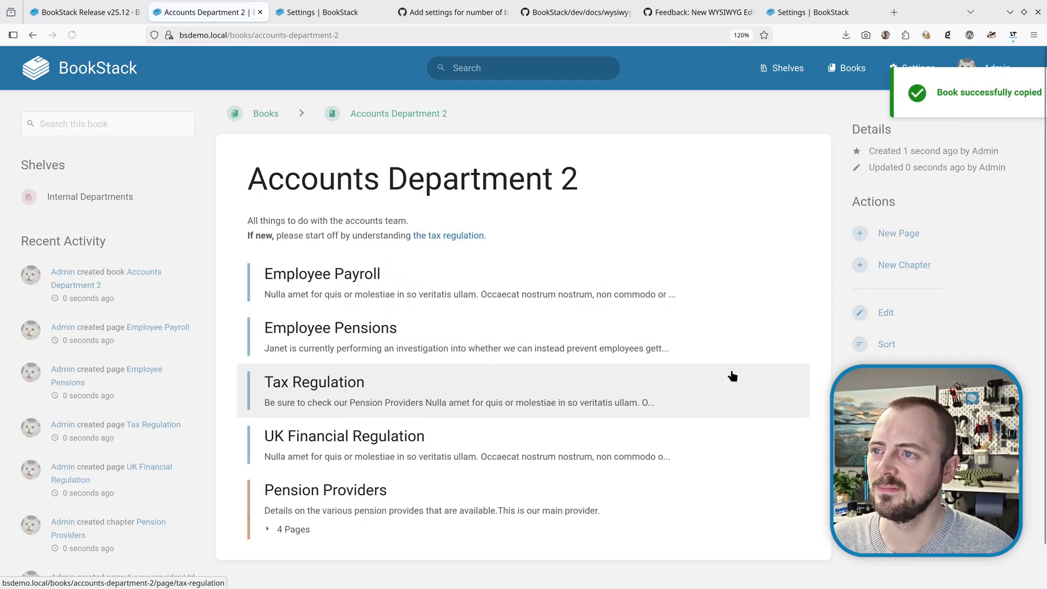
Follow the copy's 'the tax regulation' and 'our Pension Providers' links, then switch to the WYSIWYG API docs.
{"action": "left_click", "coordinate": [470, 240]}
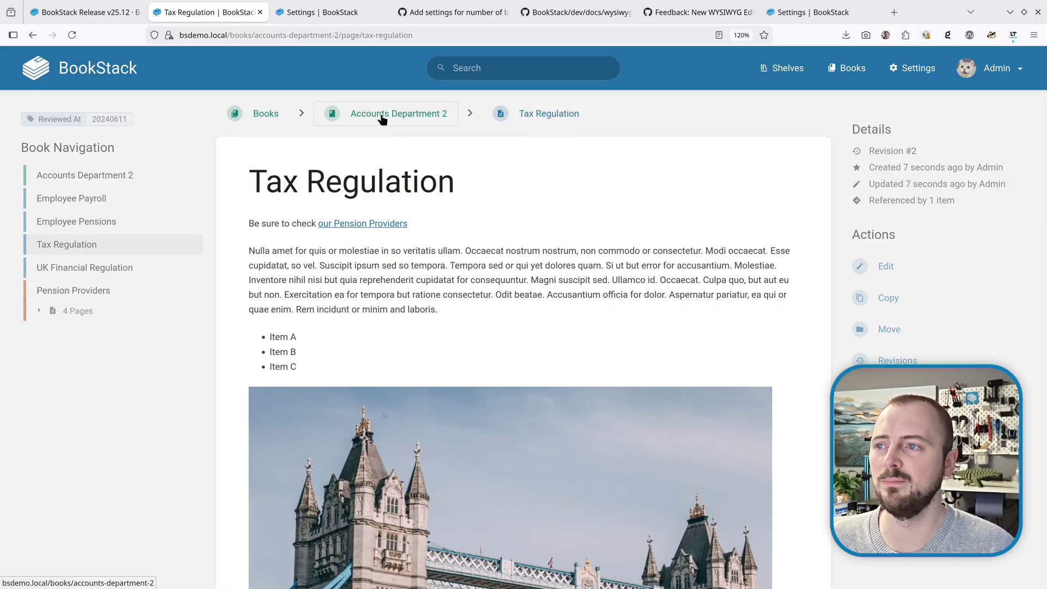
{"action": "left_click", "coordinate": [374, 224]}
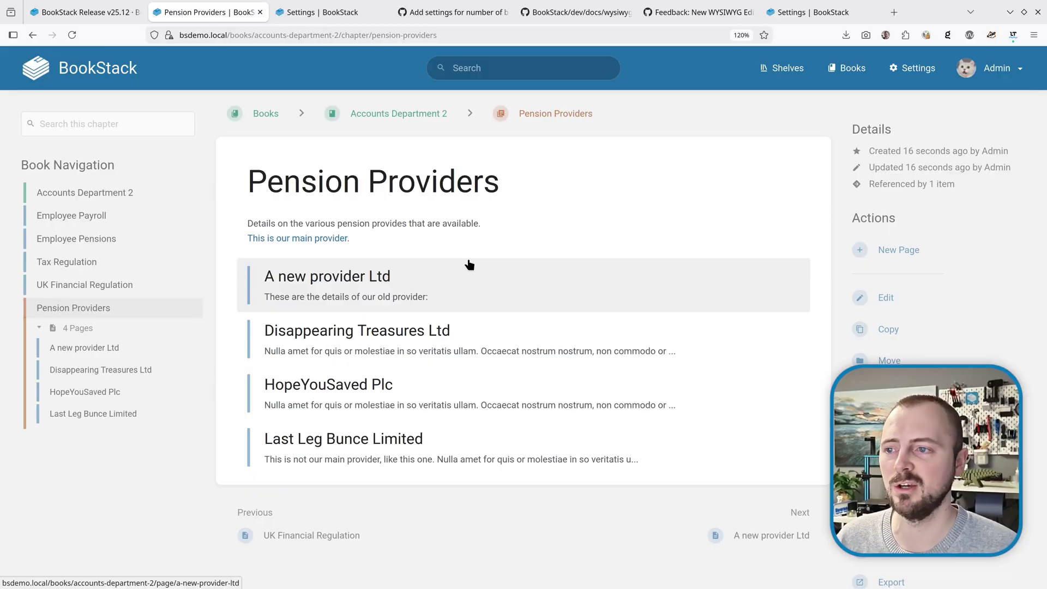
{"action": "key", "text": "alt+5"}
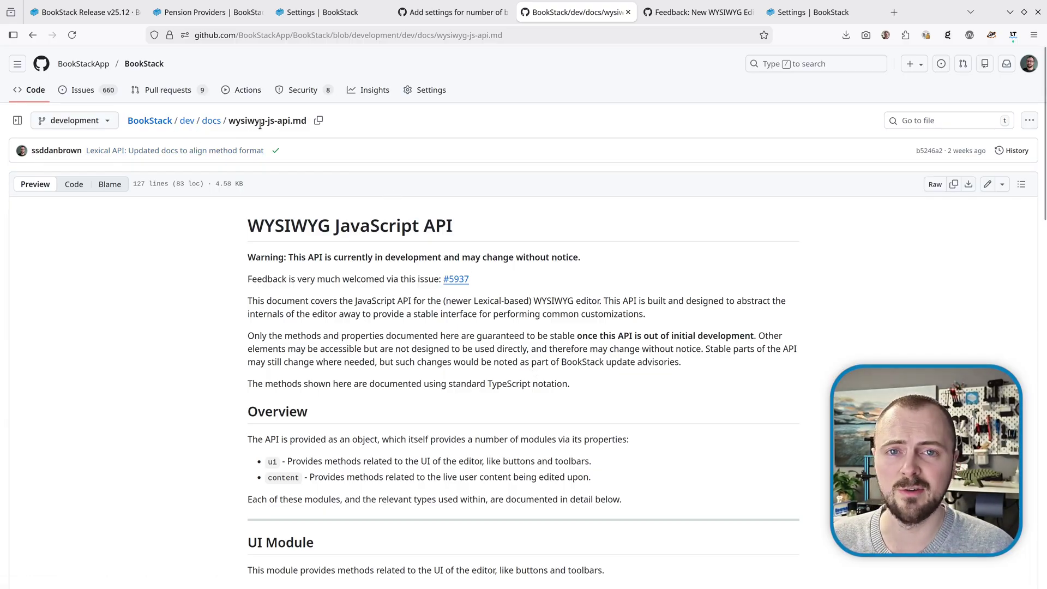
Read wysiwyg-js-api.md down to the insertHtml example, then view feedback issue #5937.
{"action": "scroll", "coordinate": [439, 223], "scroll_direction": "down", "scroll_amount": 5}
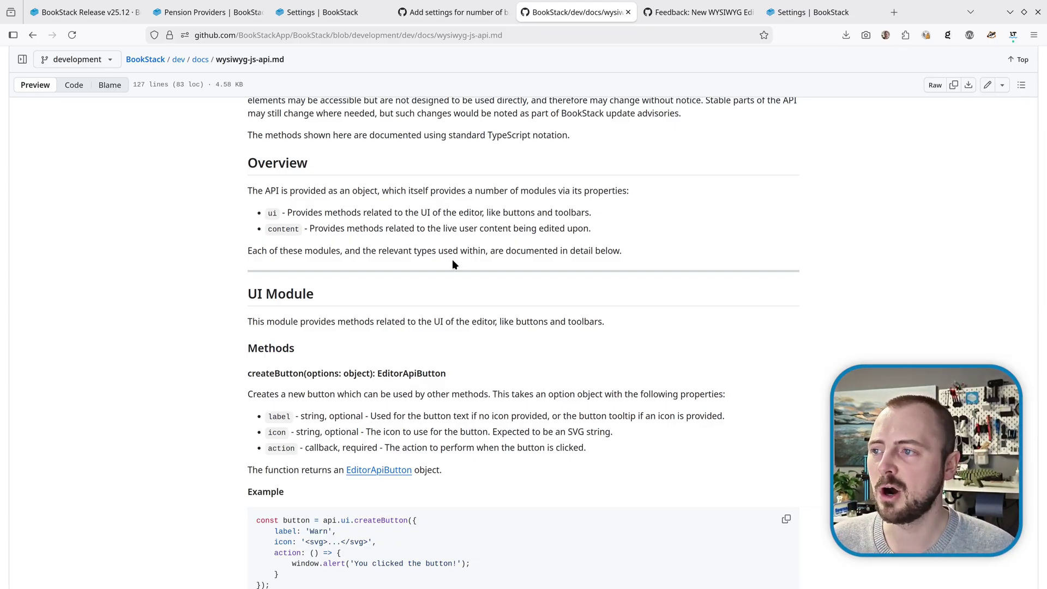
{"action": "scroll", "coordinate": [453, 264], "scroll_direction": "down", "scroll_amount": 2}
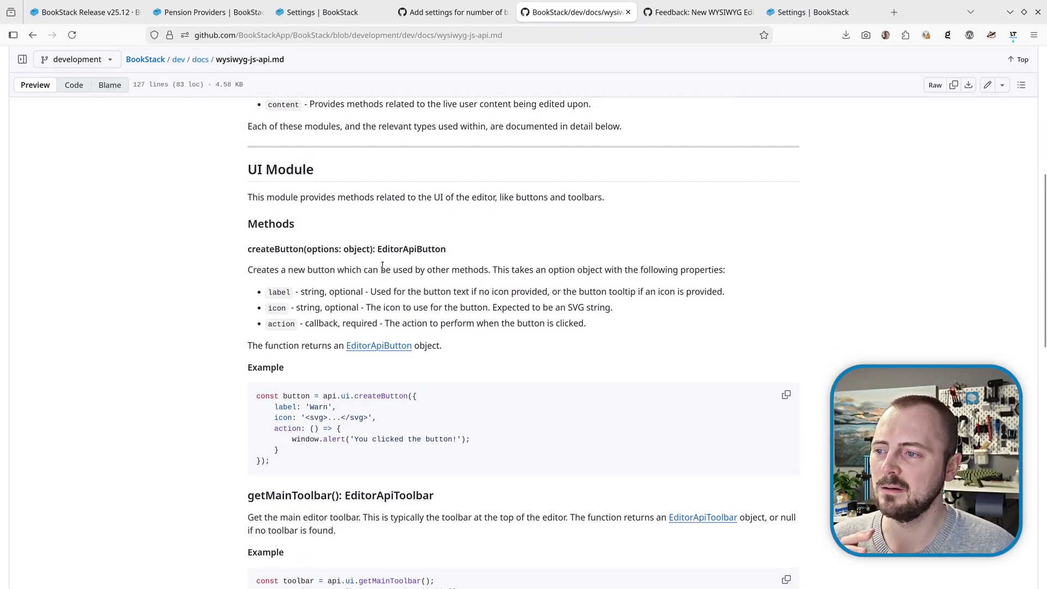
{"action": "scroll", "coordinate": [431, 285], "scroll_direction": "down", "scroll_amount": 3}
{"action": "scroll", "coordinate": [430, 285], "scroll_direction": "down", "scroll_amount": 1}
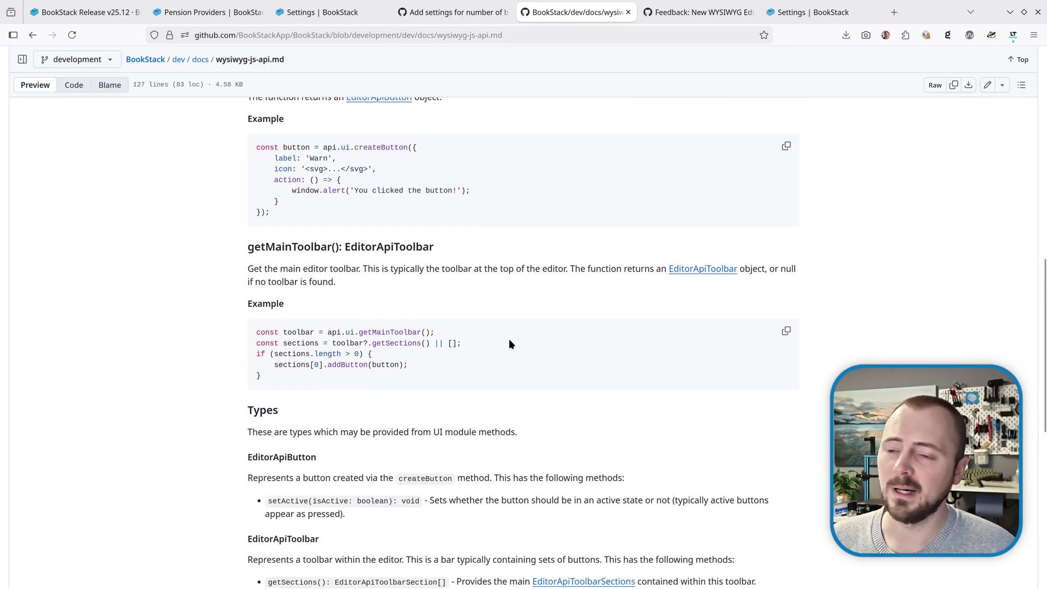
{"action": "scroll", "coordinate": [509, 339], "scroll_direction": "down", "scroll_amount": 7}
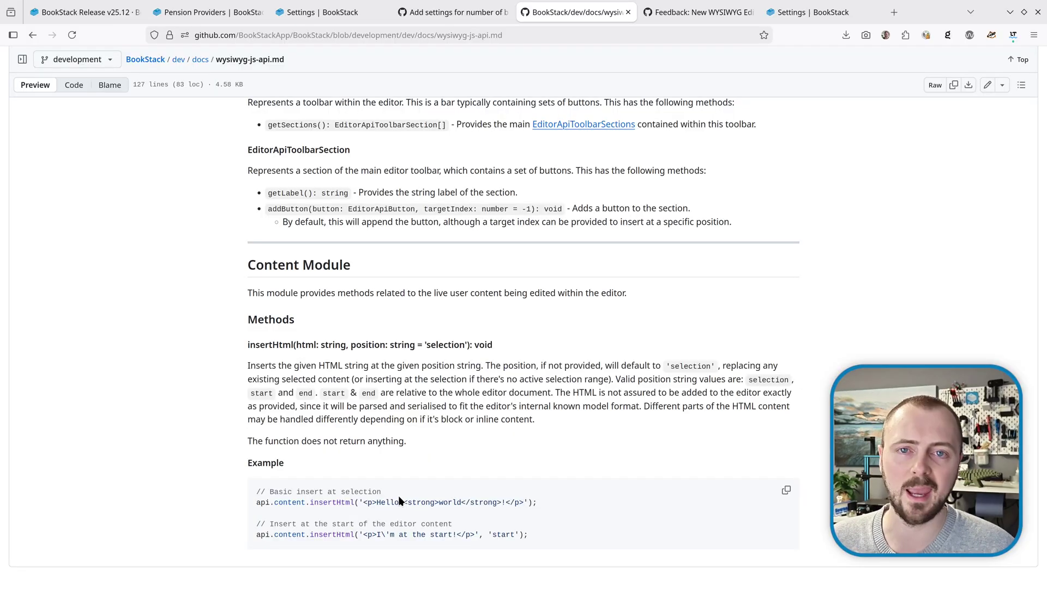
{"action": "key", "text": "ctrl+Tab"}
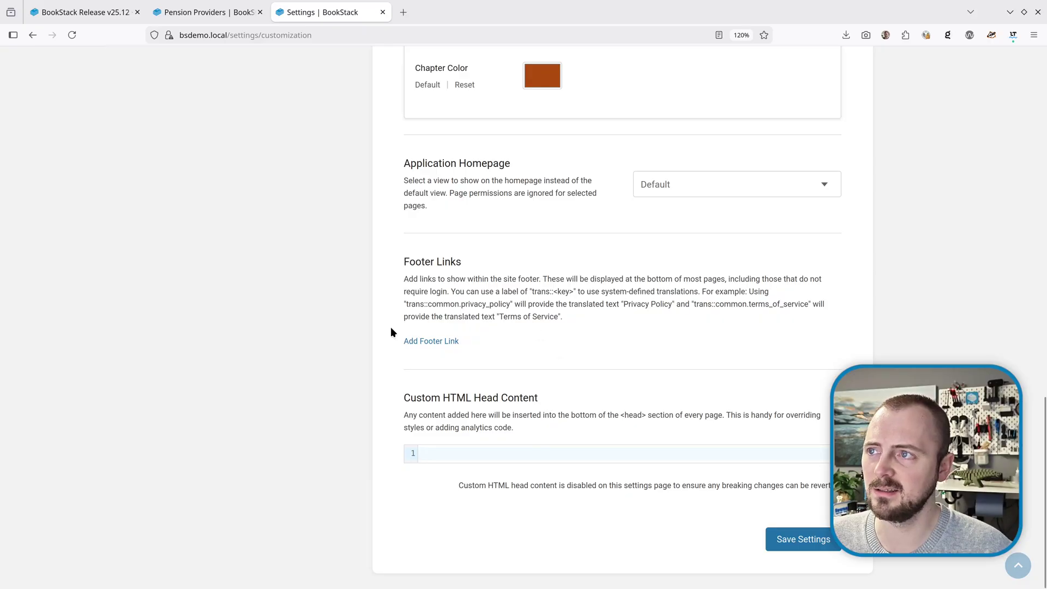
Paste the 26-line Greet button script, which inserts bold 'Hello!', into Custom HTML Head Content.
{"action": "key", "text": "ctrl+v"}
{"action": "scroll", "coordinate": [644, 180], "scroll_direction": "down", "scroll_amount": 2}
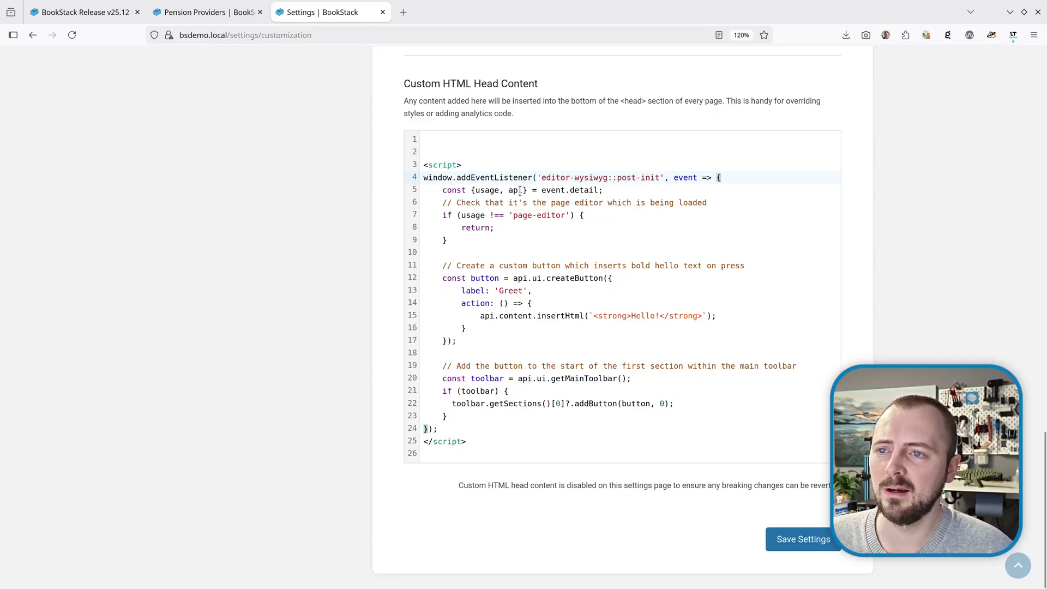
{"action": "left_click", "coordinate": [546, 341]}
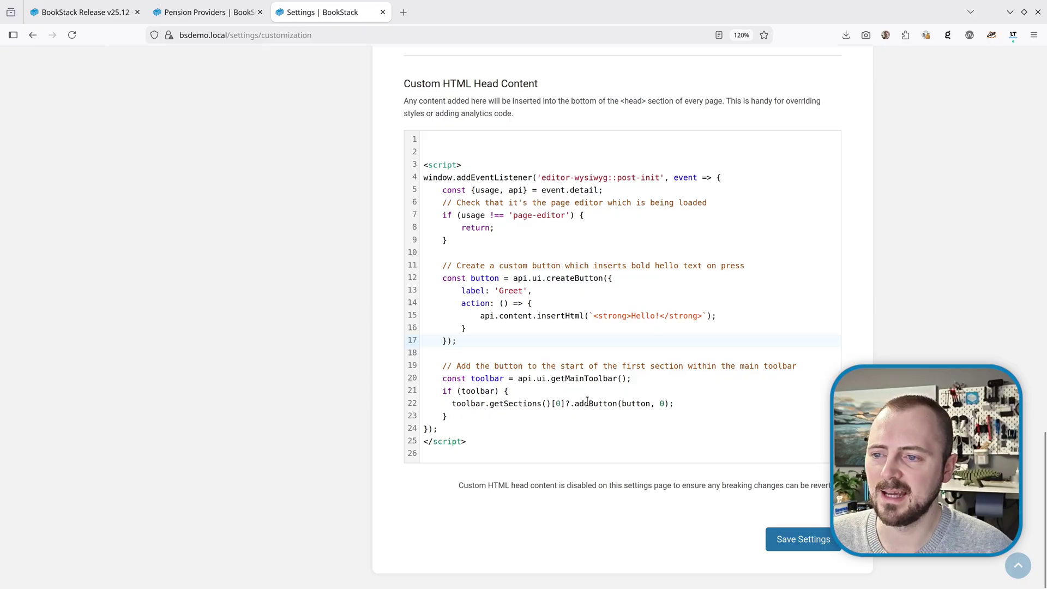
Edit the 'A new provider Ltd' page and insert six bold 'Hello!' greetings with Greet.
{"action": "key", "text": "ctrl+Page_Up"}
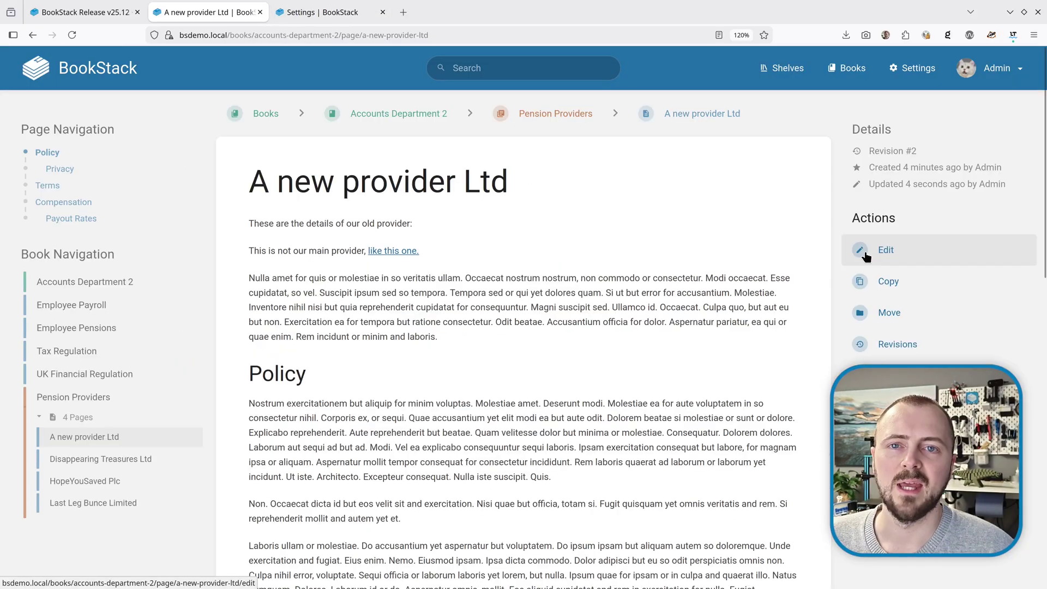
{"action": "left_click", "coordinate": [867, 254]}
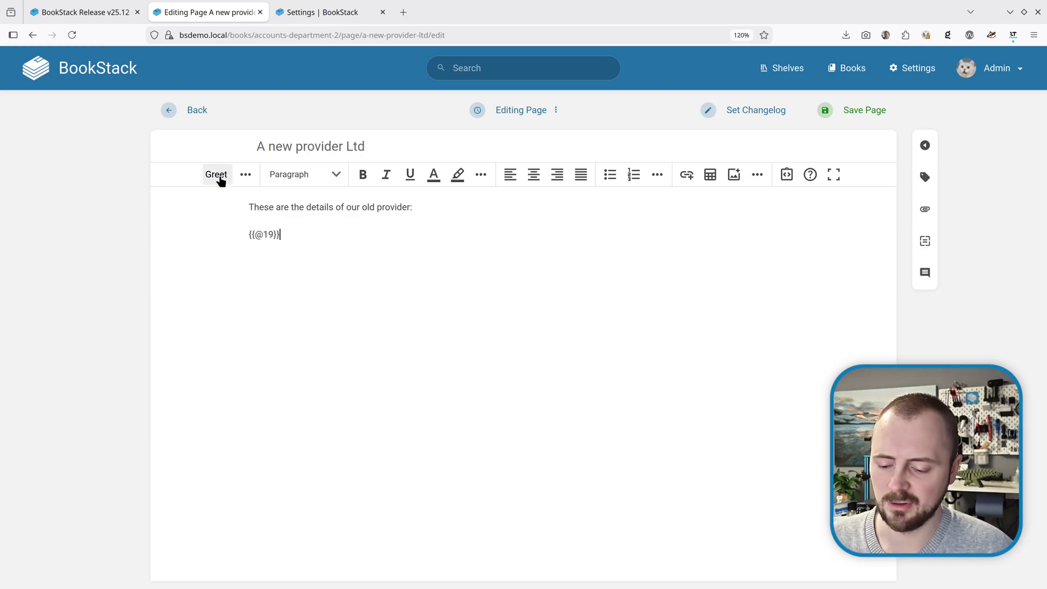
{"action": "left_click", "coordinate": [221, 179]}
{"action": "left_click", "coordinate": [221, 179]}
{"action": "left_click", "coordinate": [222, 179]}
{"action": "left_click", "coordinate": [222, 179]}
{"action": "left_click", "coordinate": [224, 179]}
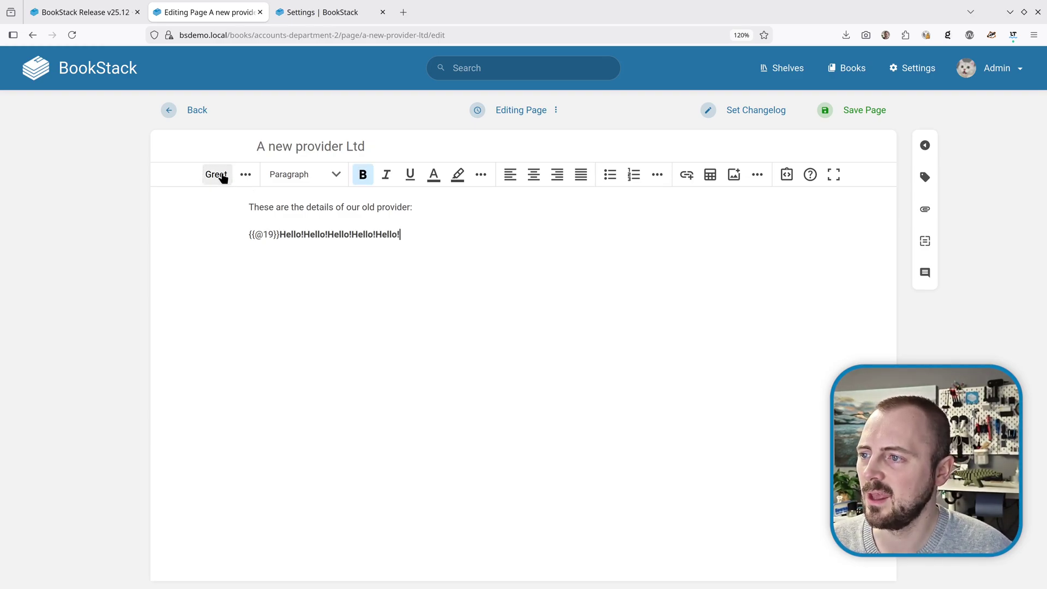
{"action": "left_click", "coordinate": [222, 178]}
{"action": "left_click", "coordinate": [222, 178]}
{"action": "left_click", "coordinate": [222, 178]}
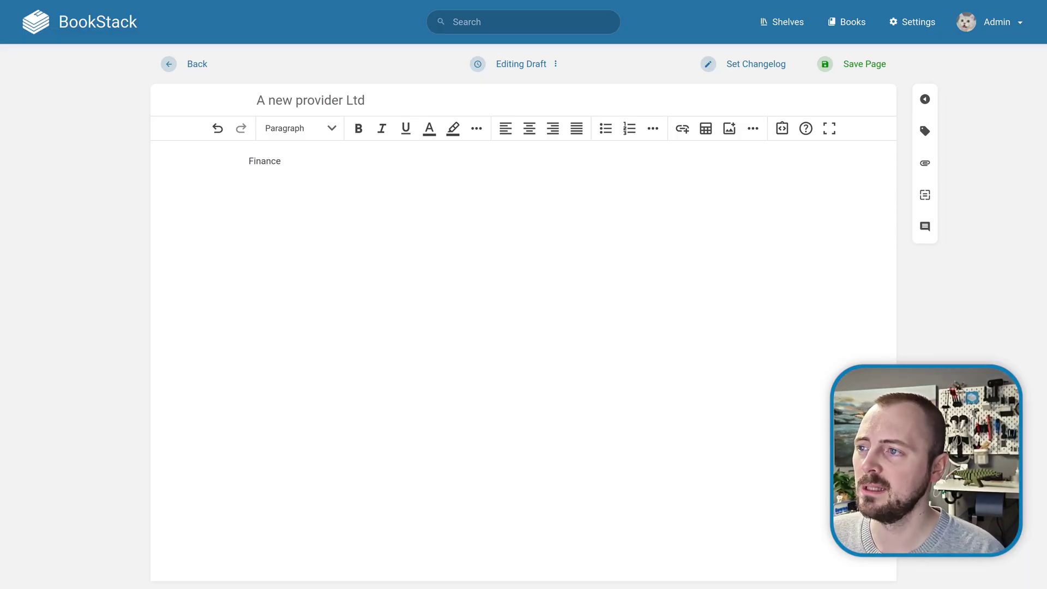
Link 'Finance' to the Customer Profile Template's Accounts chapter and check the link URL.
{"action": "key", "text": "shift+Home"}
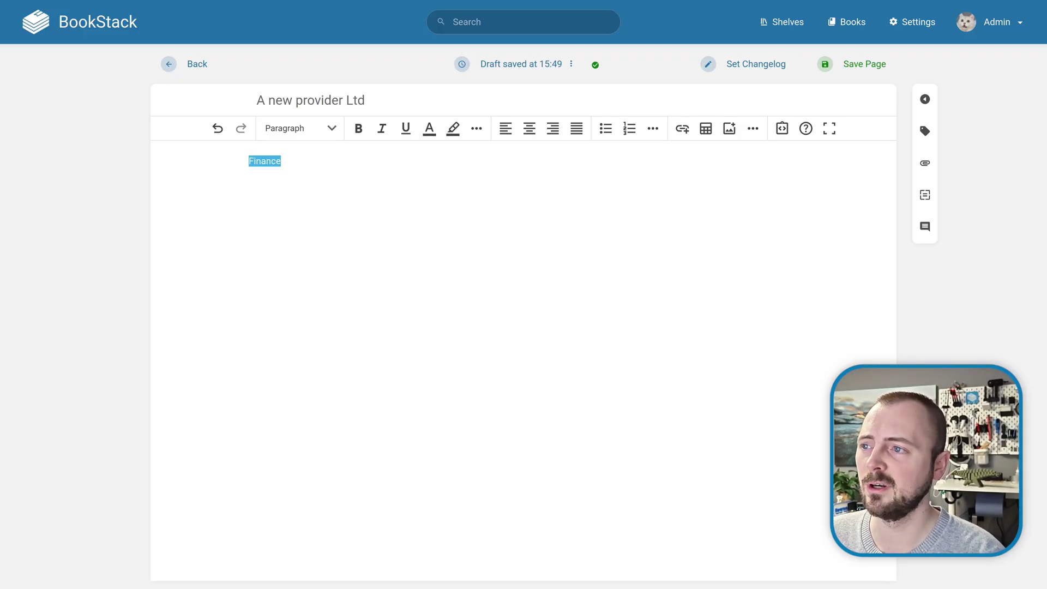
{"action": "key", "text": "ctrl+shift+k"}
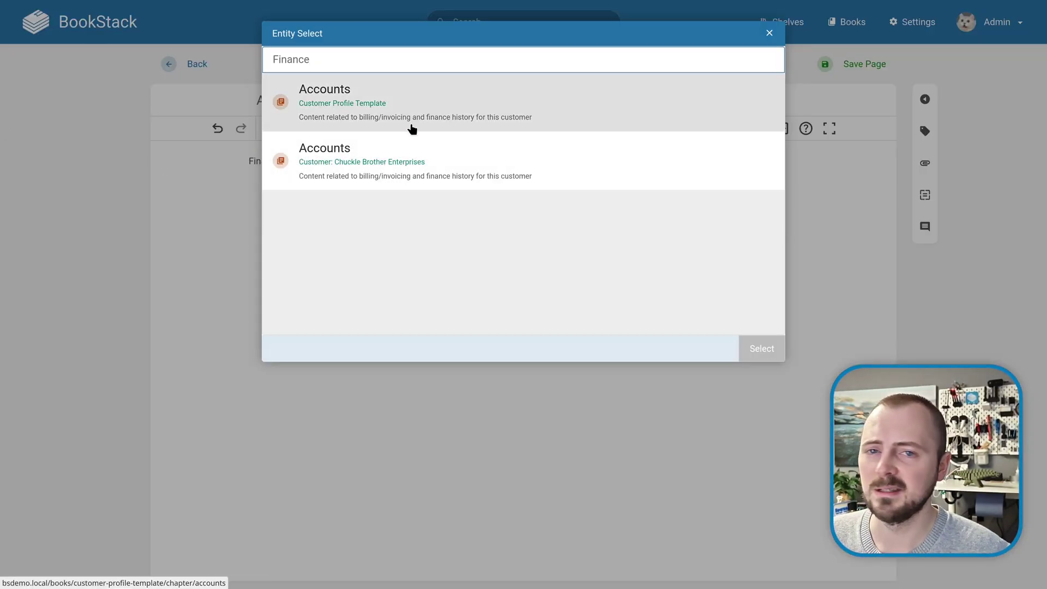
{"action": "left_click", "coordinate": [373, 97]}
{"action": "left_click", "coordinate": [373, 97]}
{"action": "left_click", "coordinate": [270, 161]}
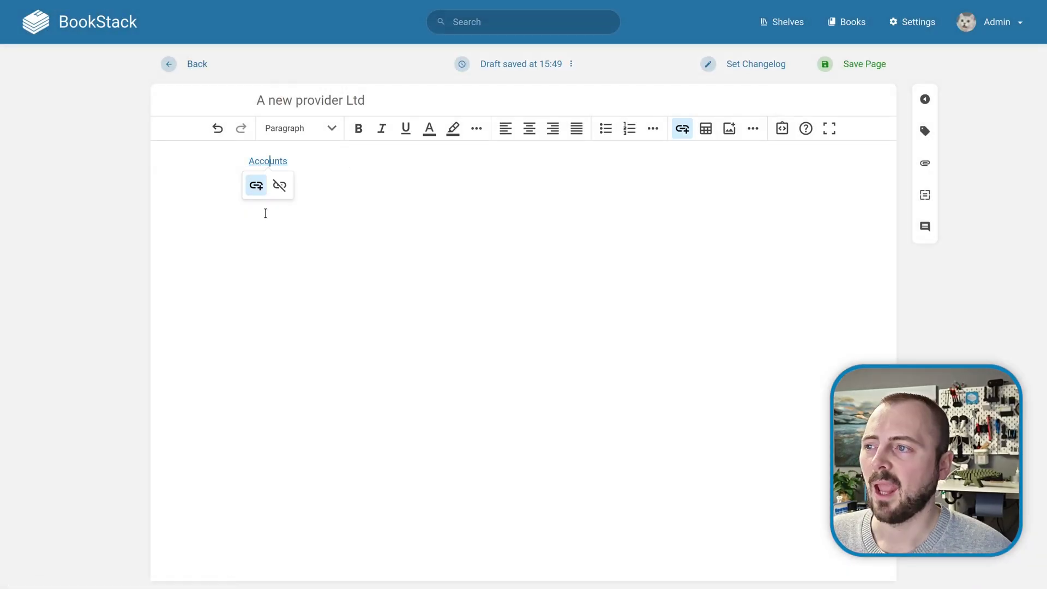
{"action": "left_click", "coordinate": [256, 187]}
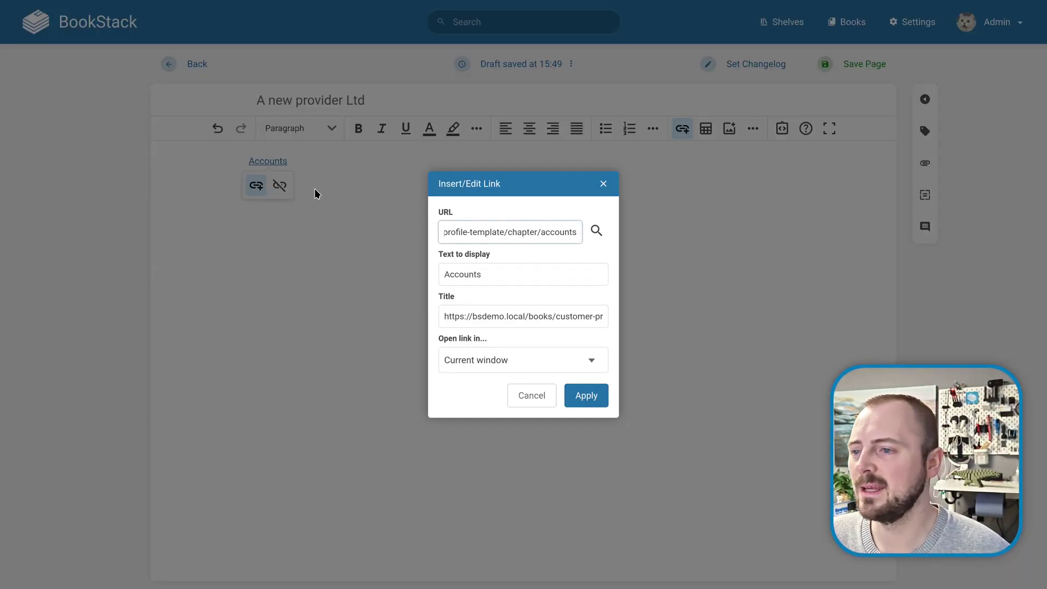
{"action": "key", "text": "Escape"}
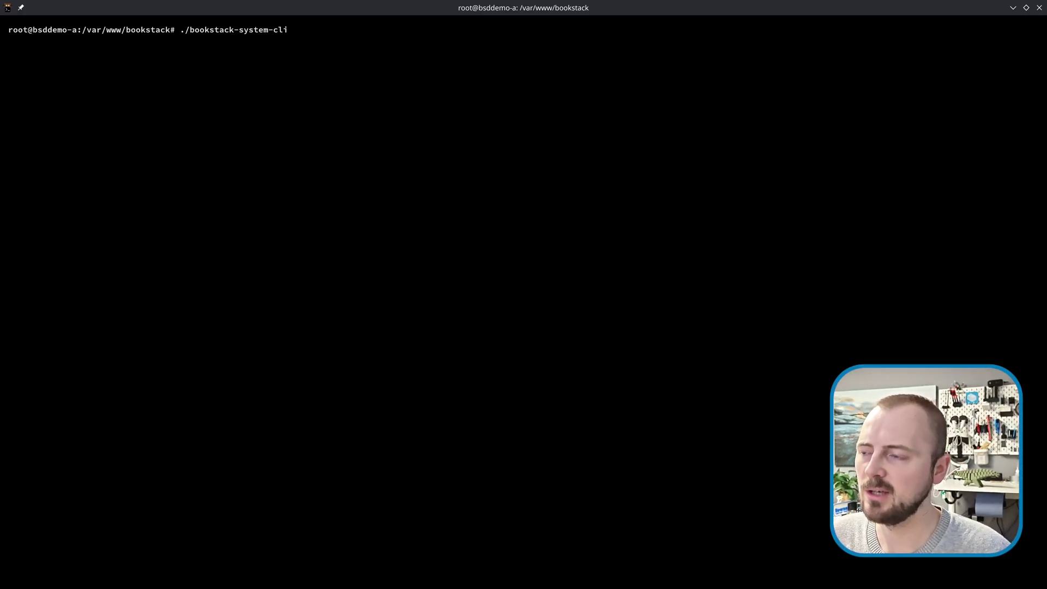
Run './bookstack-system-cli init bsb' to create a new install at /var/www/bookstack/bsb.
{"action": "type", "text": "init "}
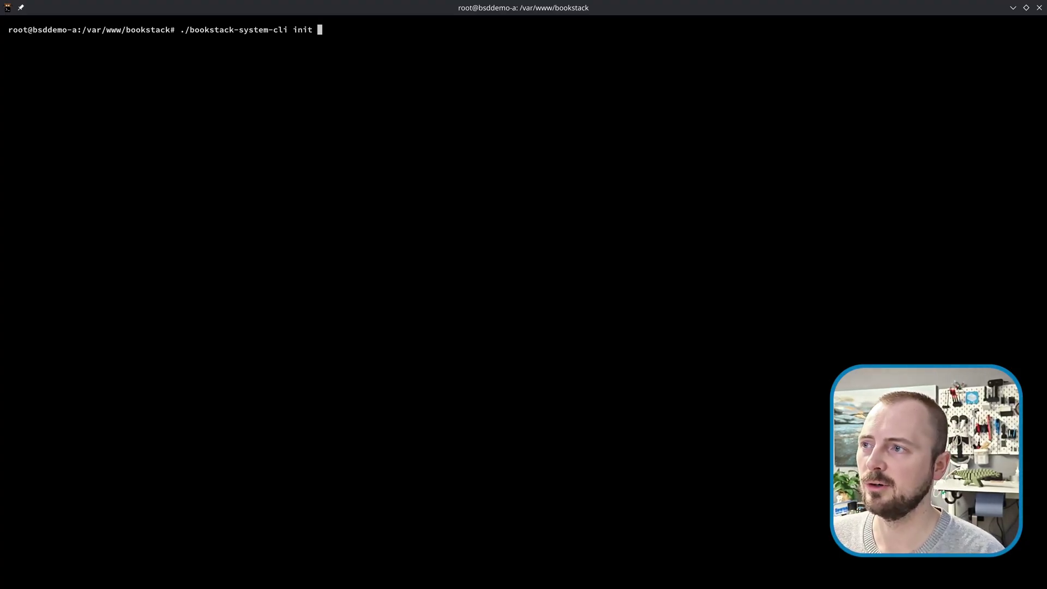
{"action": "type", "text": "bsb"}
{"action": "key", "text": "Return"}
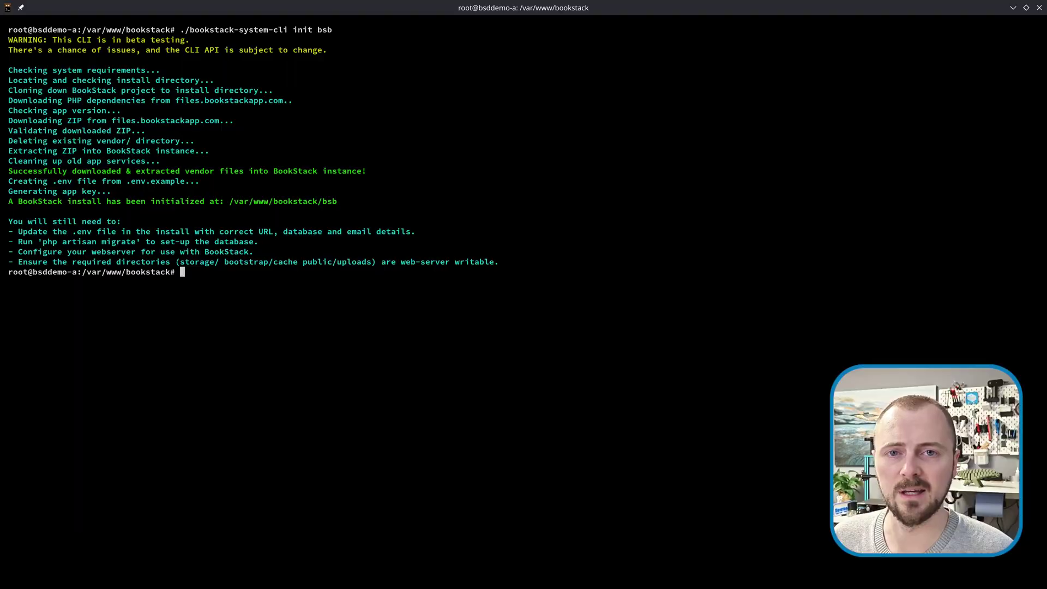
{"action": "key", "text": "alt+Tab"}
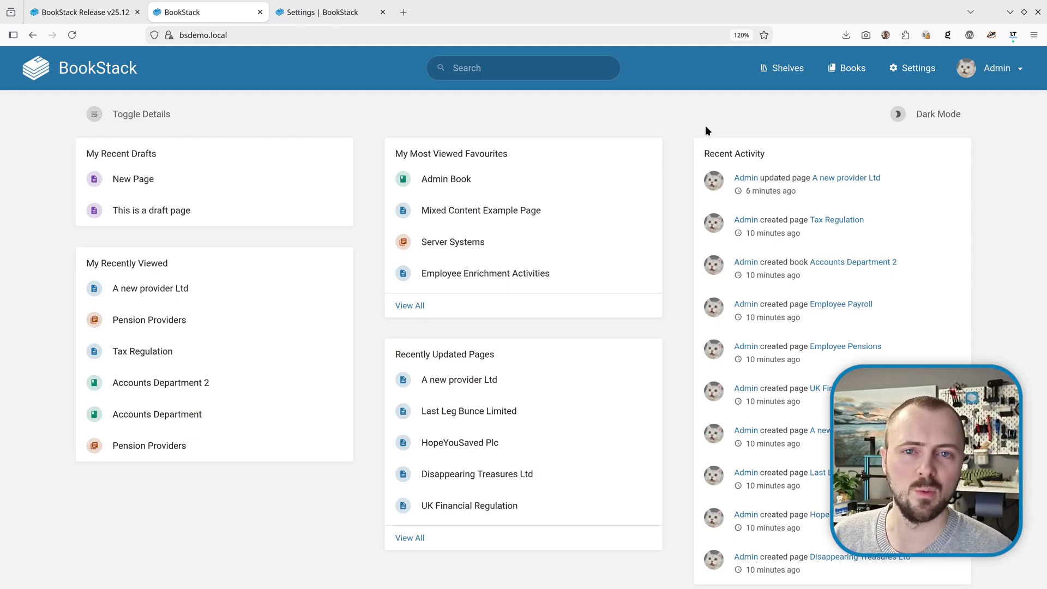
{"action": "left_click", "coordinate": [998, 68]}
{"action": "left_click", "coordinate": [962, 155]}
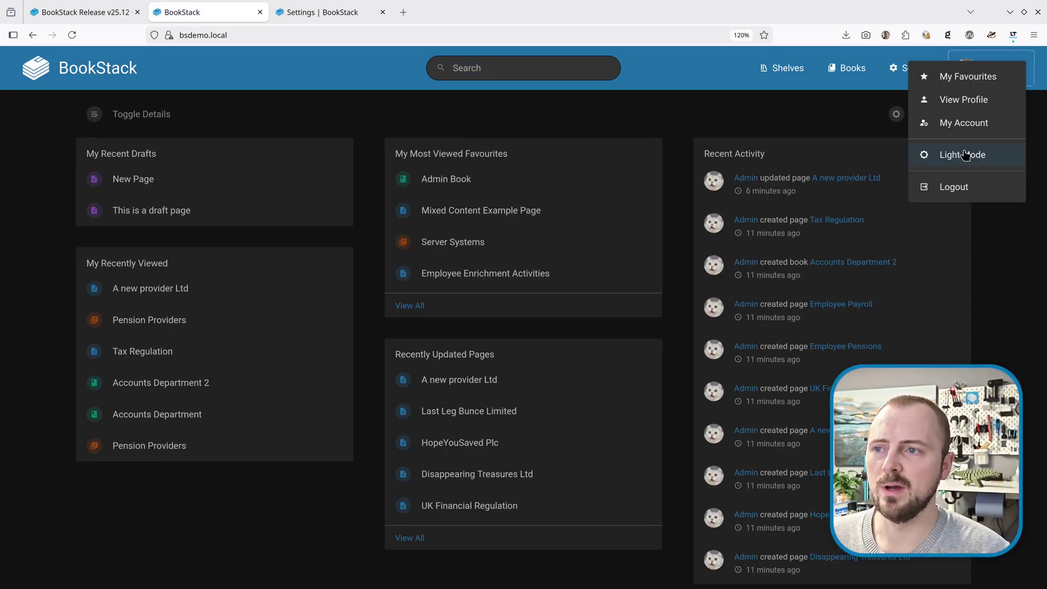
{"action": "left_click", "coordinate": [964, 156]}
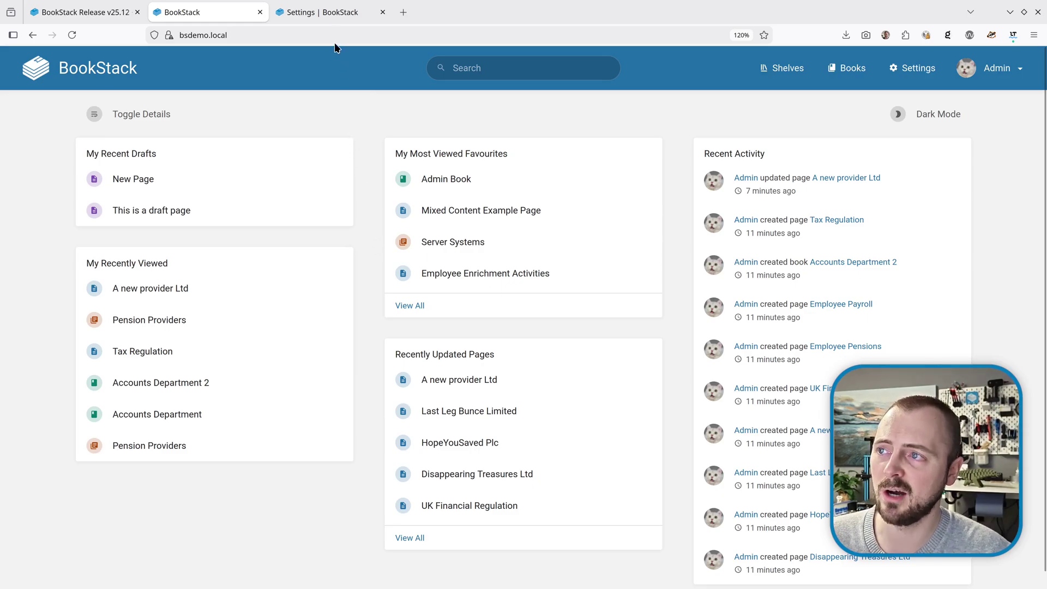
{"action": "left_click", "coordinate": [330, 14]}
{"action": "scroll", "coordinate": [491, 305], "scroll_direction": "down", "scroll_amount": 10}
{"action": "scroll", "coordinate": [542, 364], "scroll_direction": "down", "scroll_amount": 6}
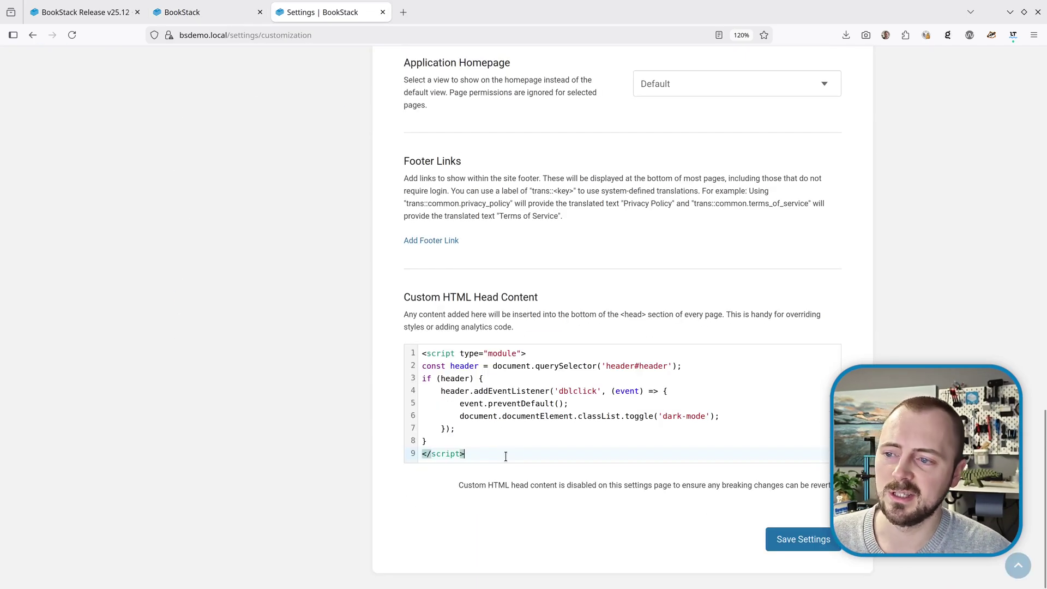
{"action": "key", "text": "ctrl+Page_Up"}
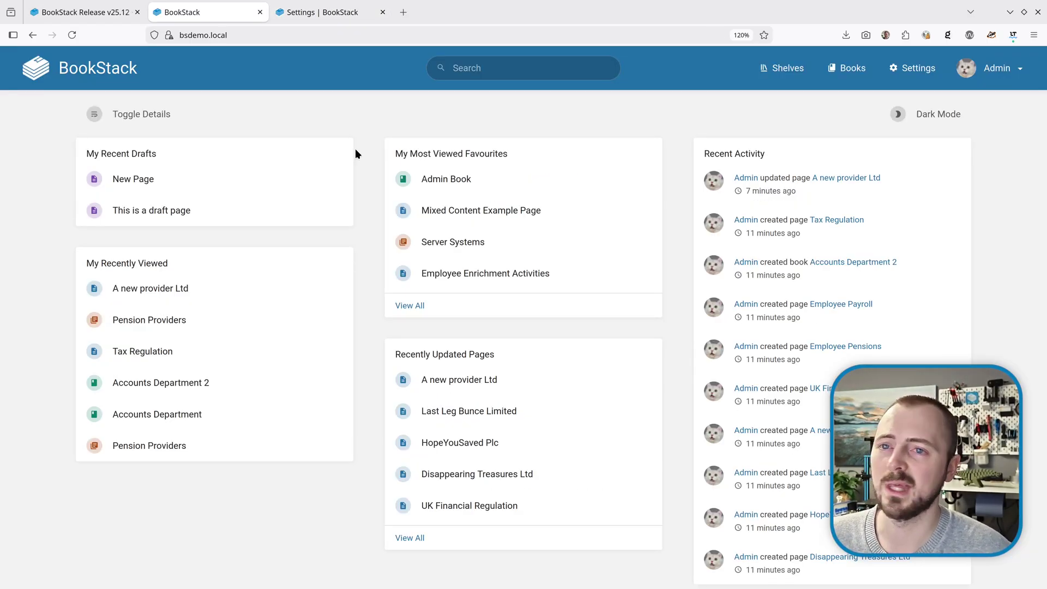
{"action": "double_click", "coordinate": [354, 79]}
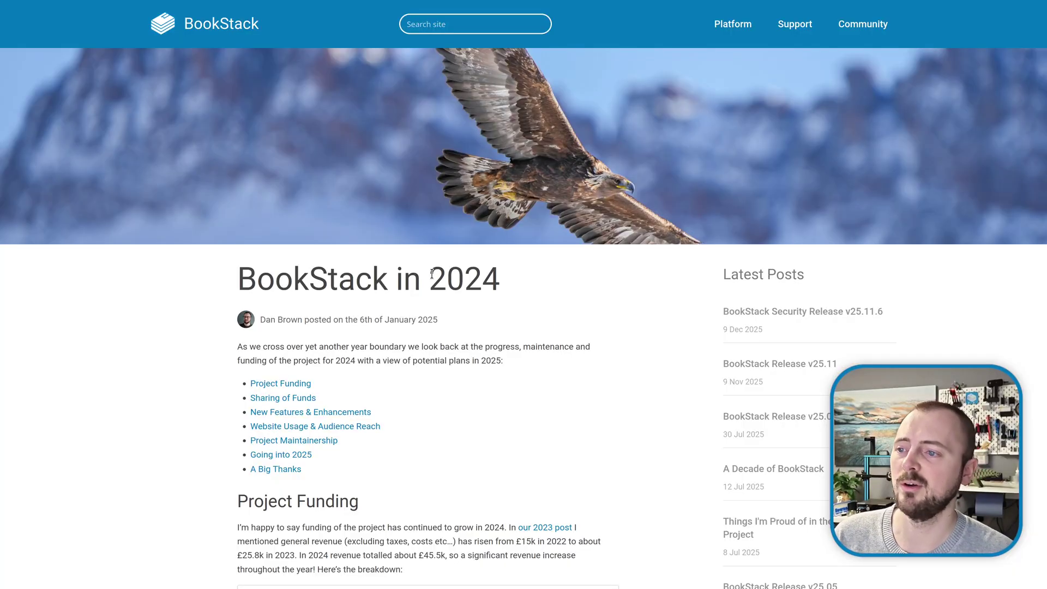
Scroll through the 'BookStack in 2024' blog post and return to its top.
{"action": "scroll", "coordinate": [444, 279], "scroll_direction": "down", "scroll_amount": 2}
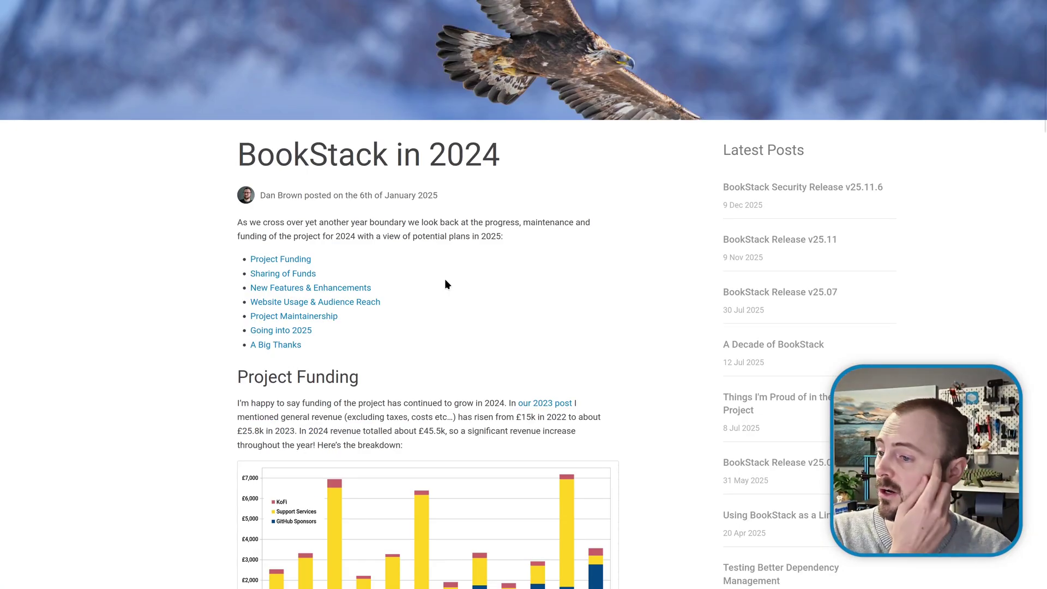
{"action": "scroll", "coordinate": [445, 280], "scroll_direction": "down", "scroll_amount": 5}
{"action": "scroll", "coordinate": [446, 280], "scroll_direction": "down", "scroll_amount": 12}
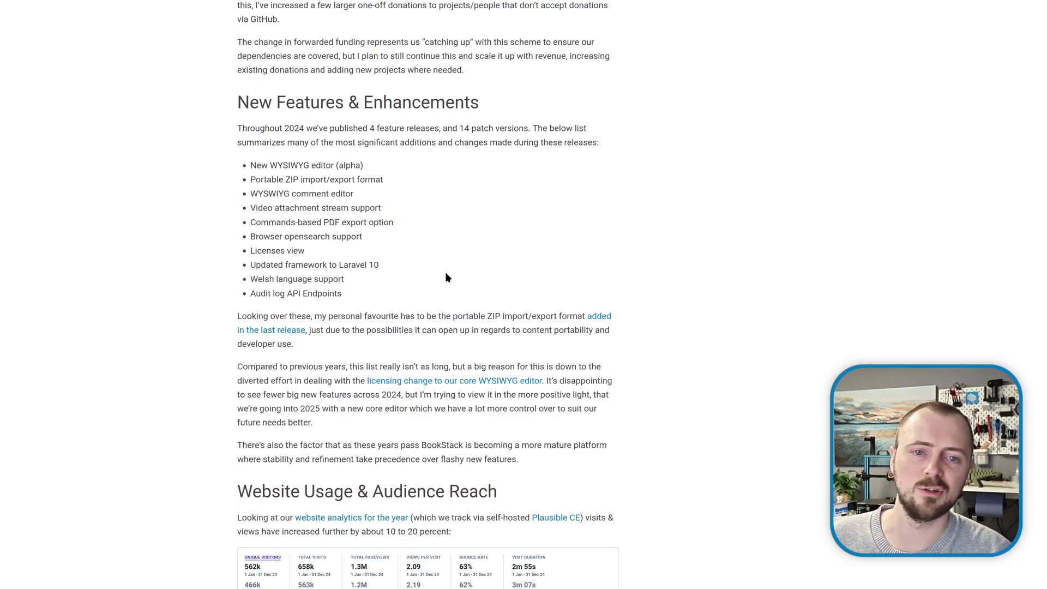
{"action": "key", "text": "Home"}
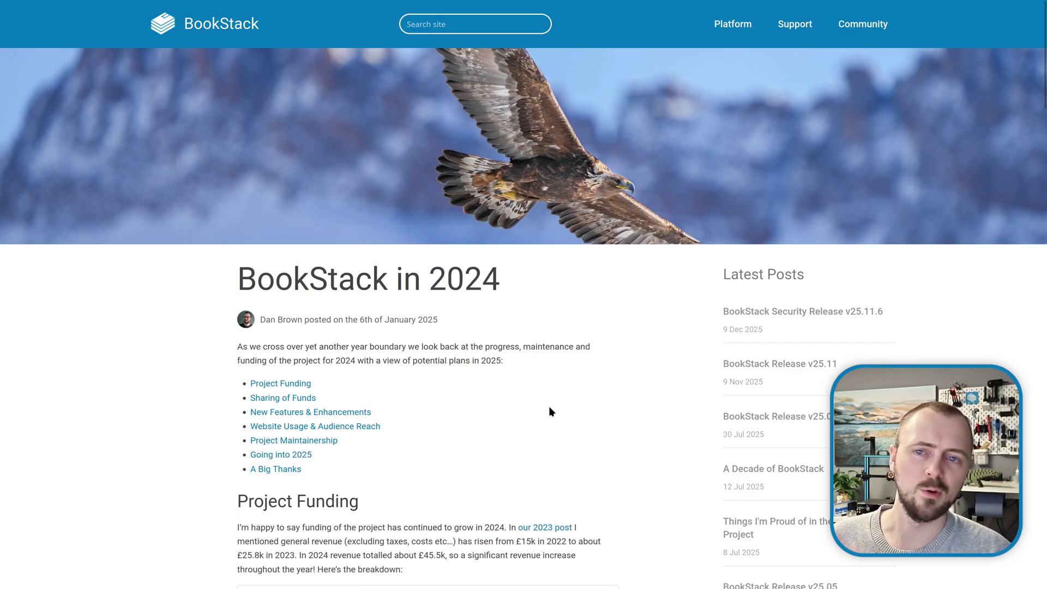